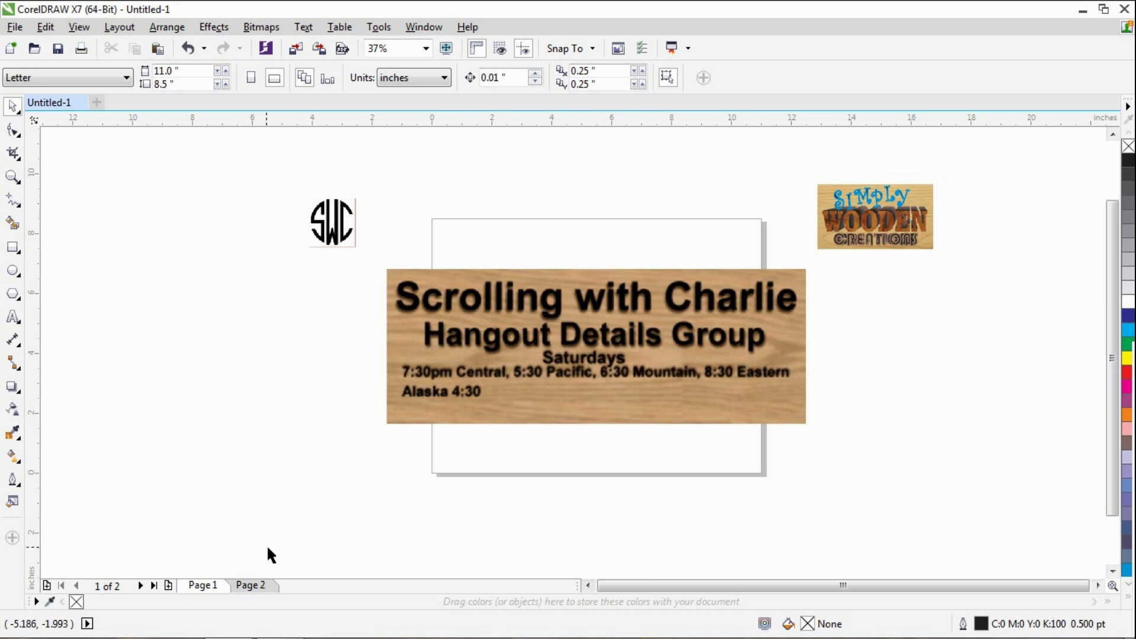
Go to the blank Page 2 of the document
left_click(253, 585)
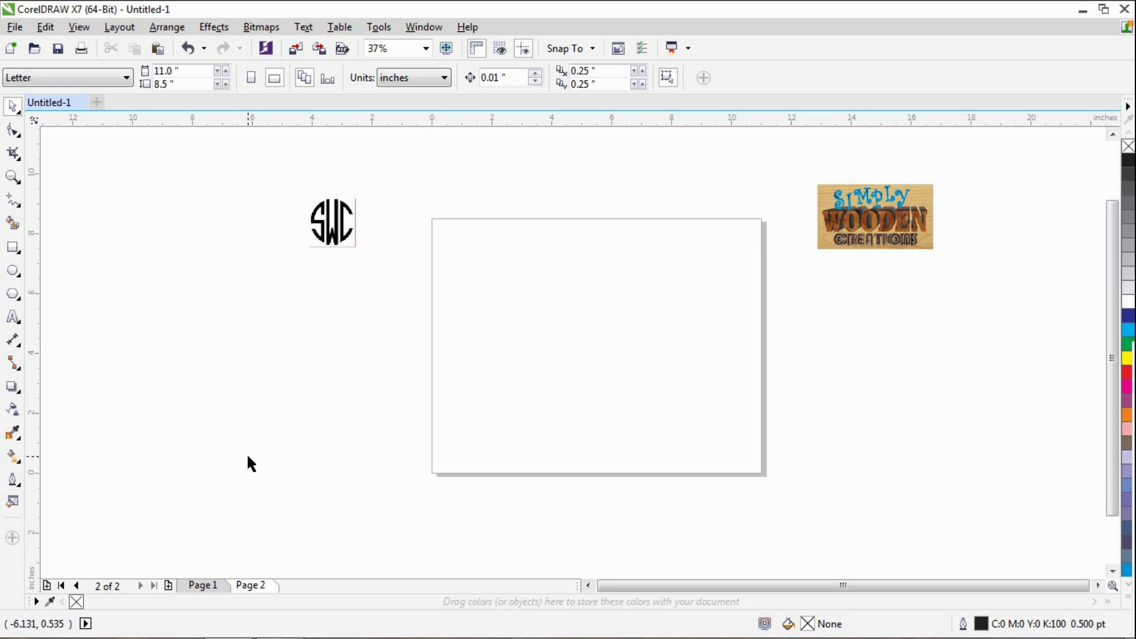
Draw a rectangle on Page 2 and size it 8.889 by 5.0 inches
left_click(13, 250)
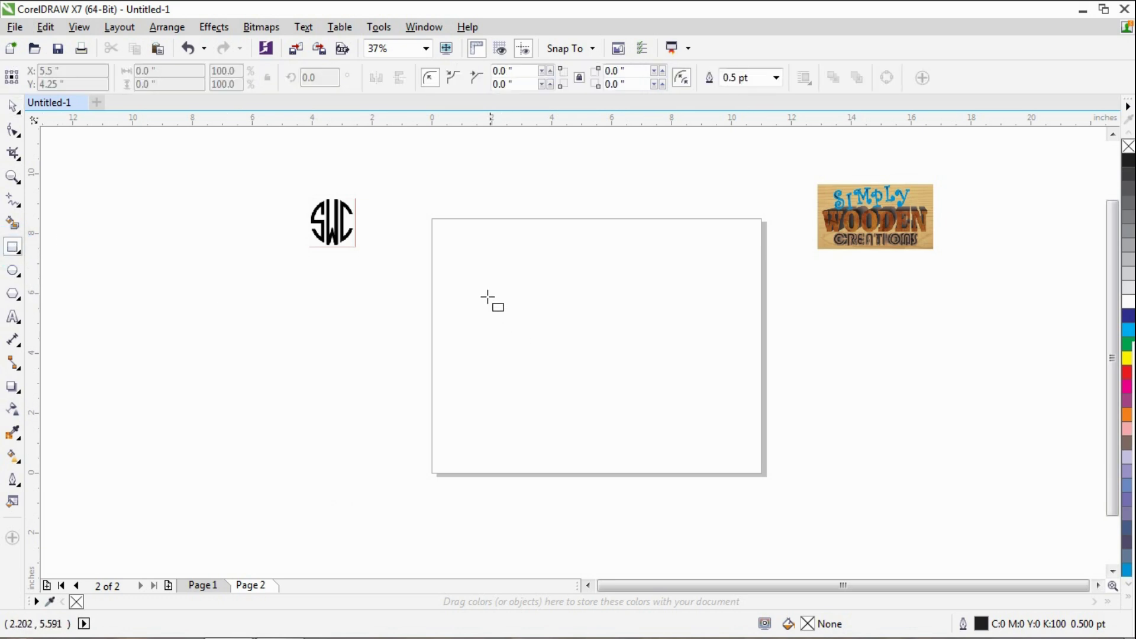
left_click_drag(485, 290, 721, 433)
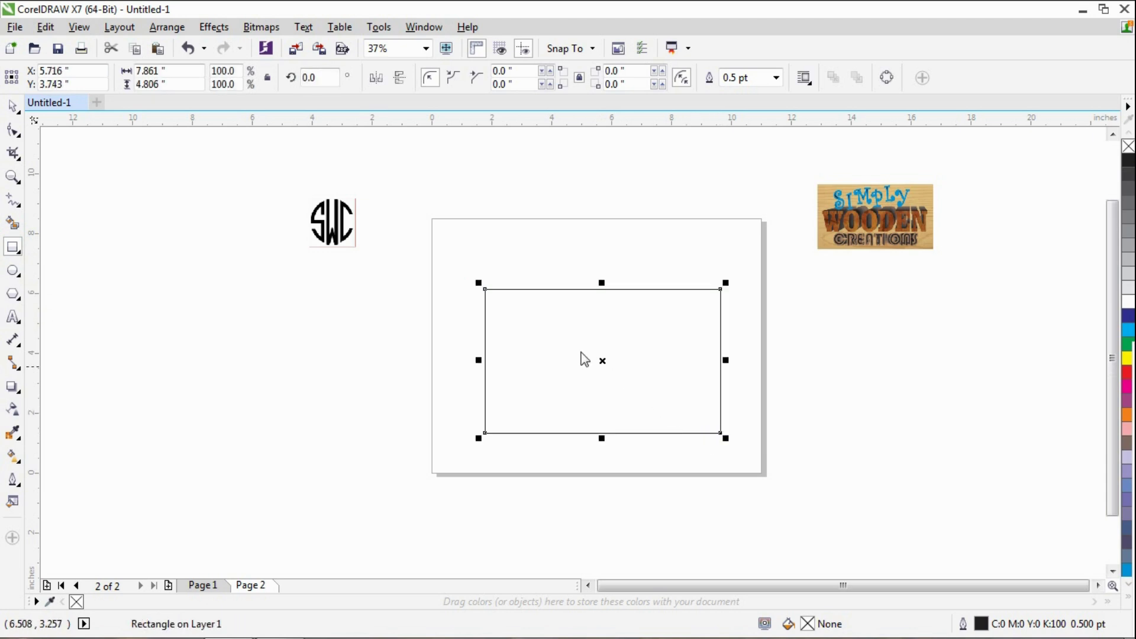
left_click(267, 79)
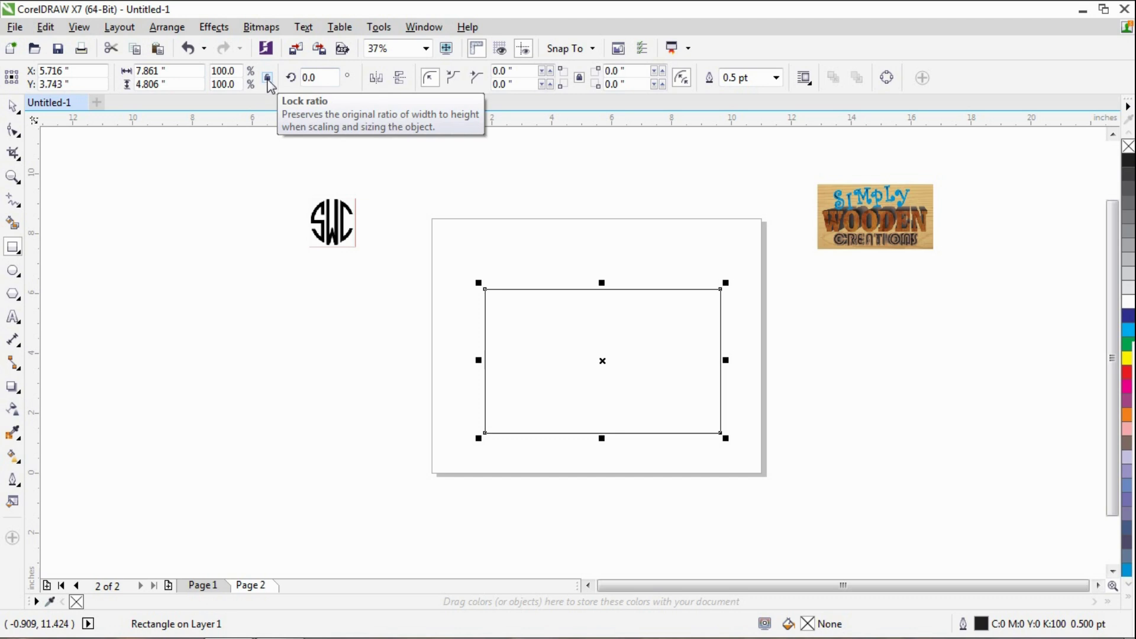
left_click(177, 71)
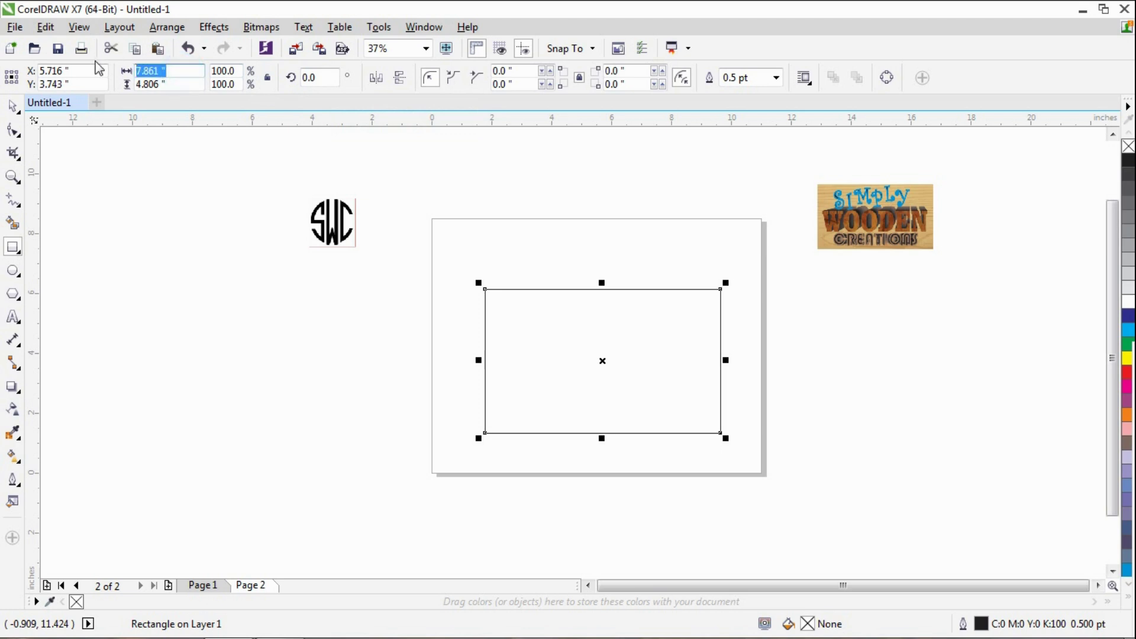
type("8.889")
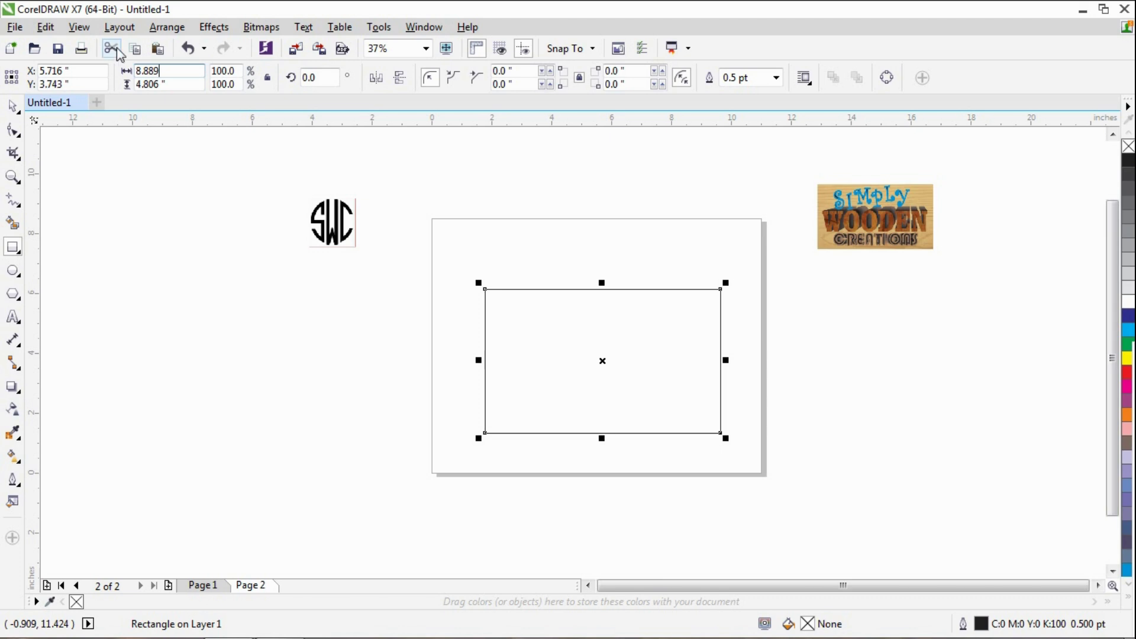
left_click(170, 78)
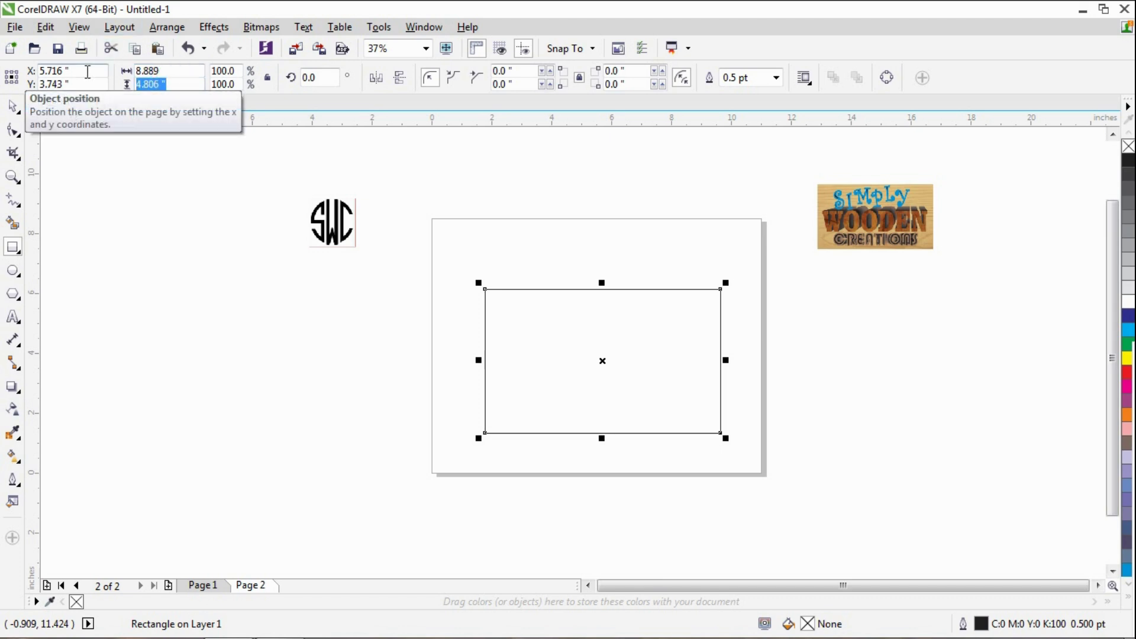
type("5.0")
key("Return")
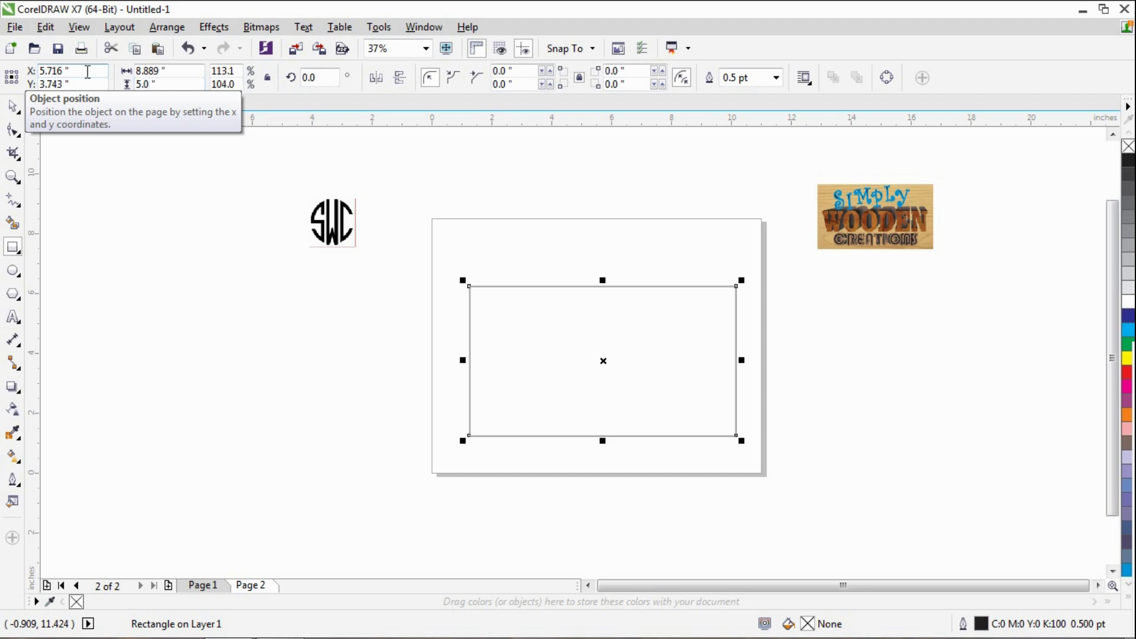
Position the rectangle at X 5.5, Y 4.25 and deselect it
type("5.5")
key("Tab")
type("4.25")
key("Return")
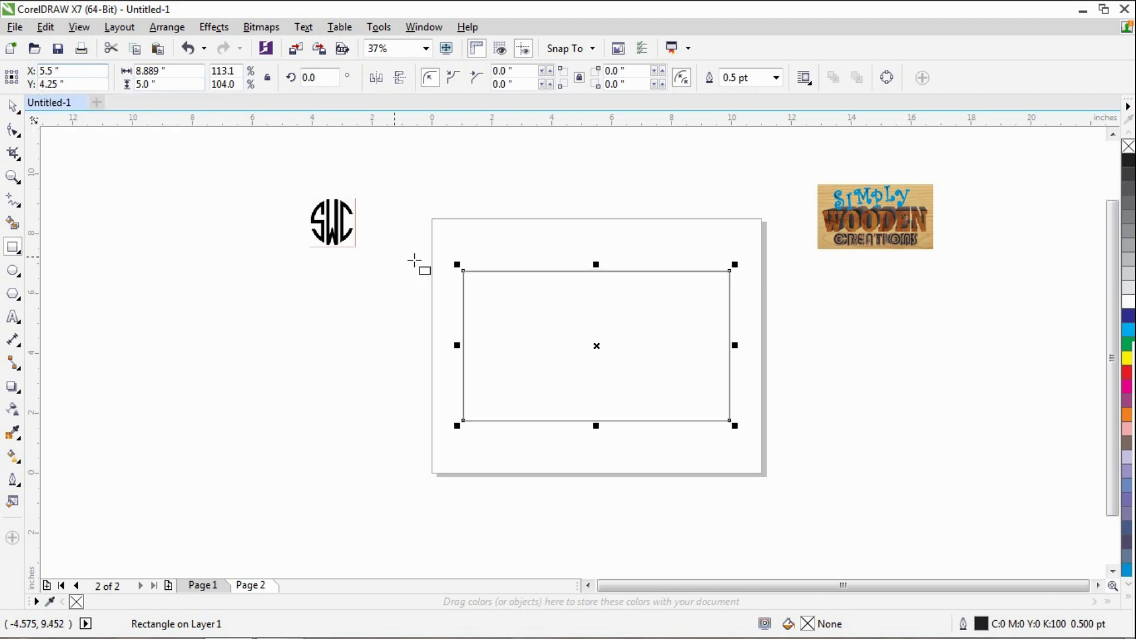
left_click(13, 107)
left_click(432, 374)
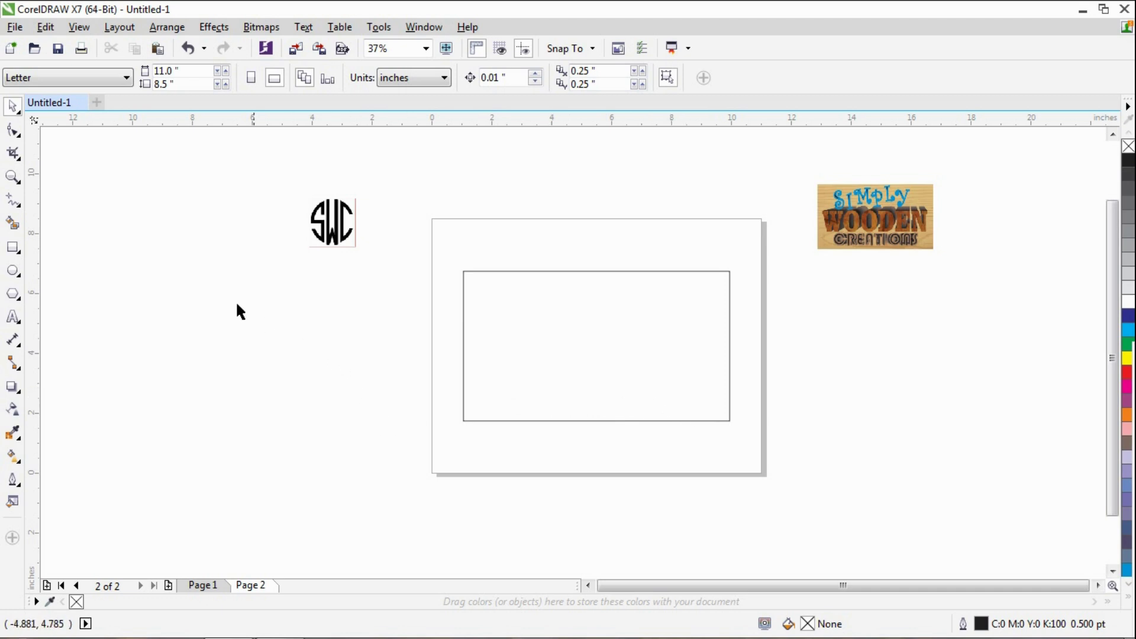
Set Cooper Black as the default font, including artistic text, and start text inside the rectangle
left_click(13, 318)
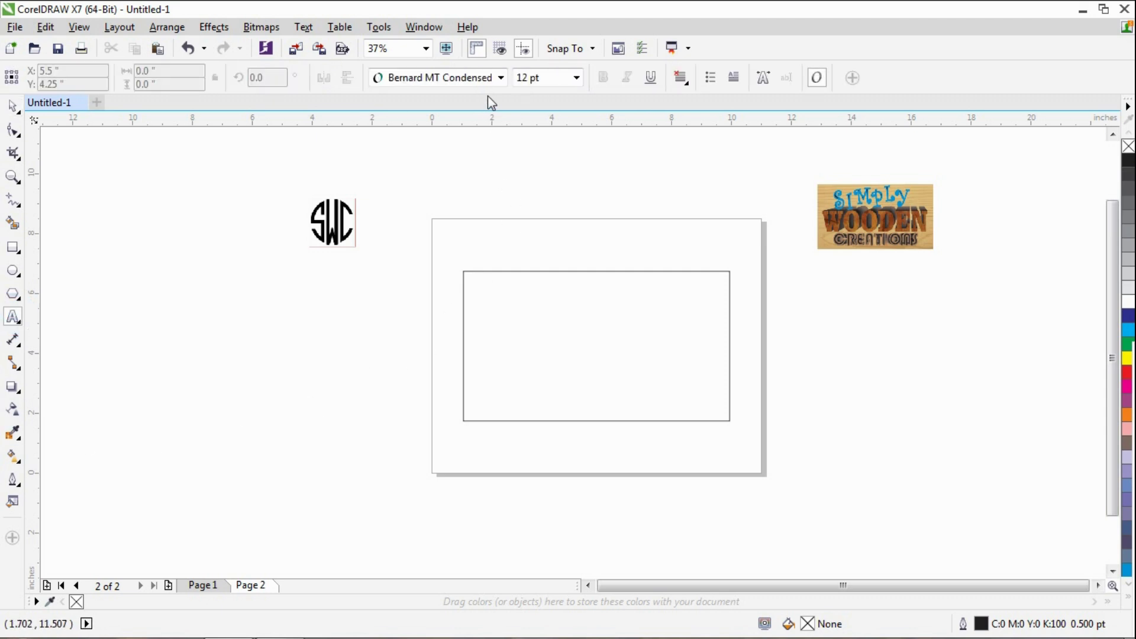
left_click(502, 77)
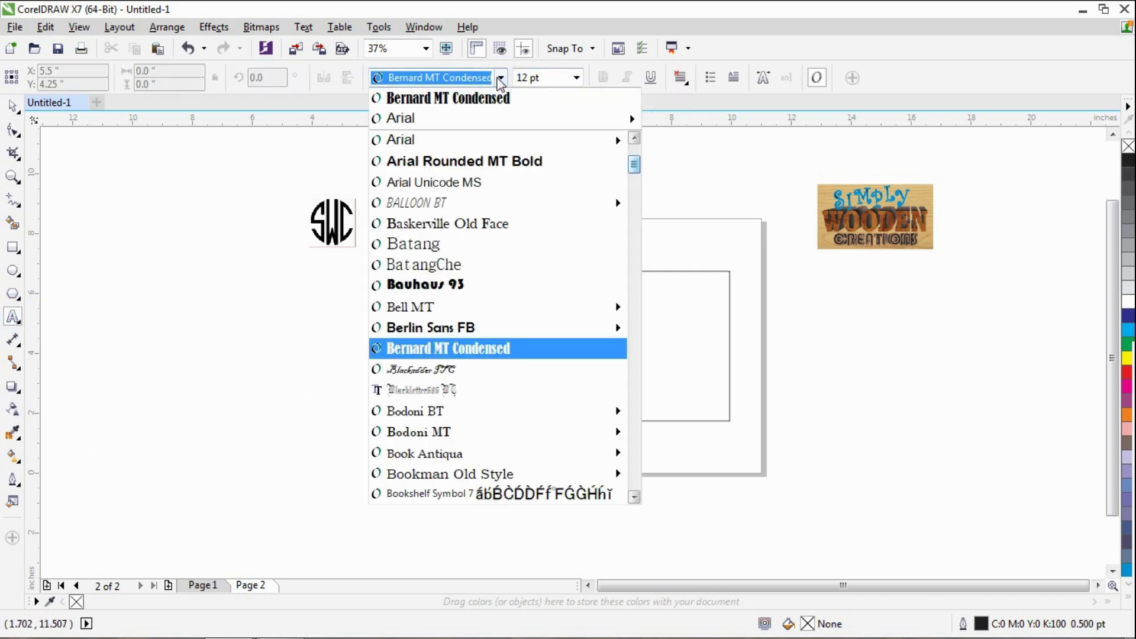
mouse_move(583, 145)
left_click_drag(633, 164, 634, 217)
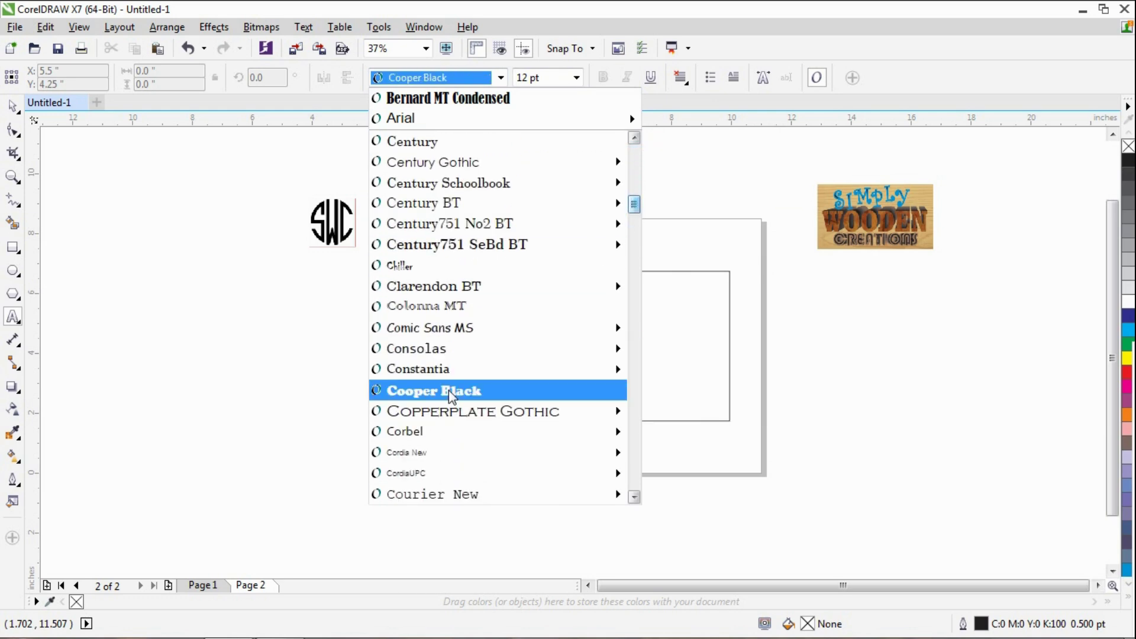
left_click(446, 392)
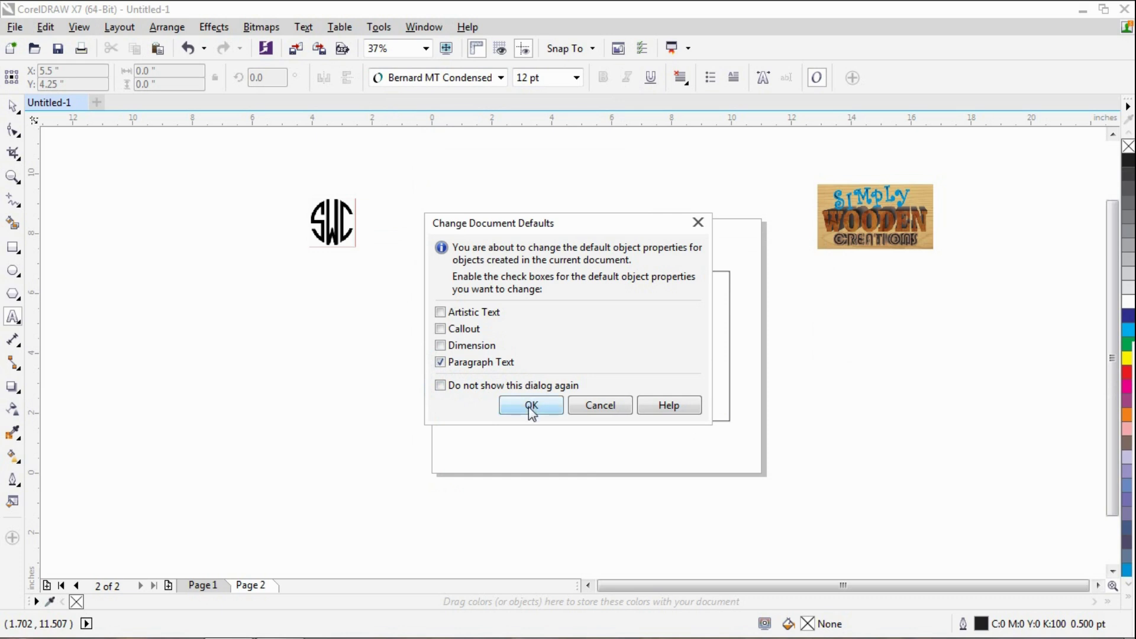
left_click(441, 312)
left_click(523, 405)
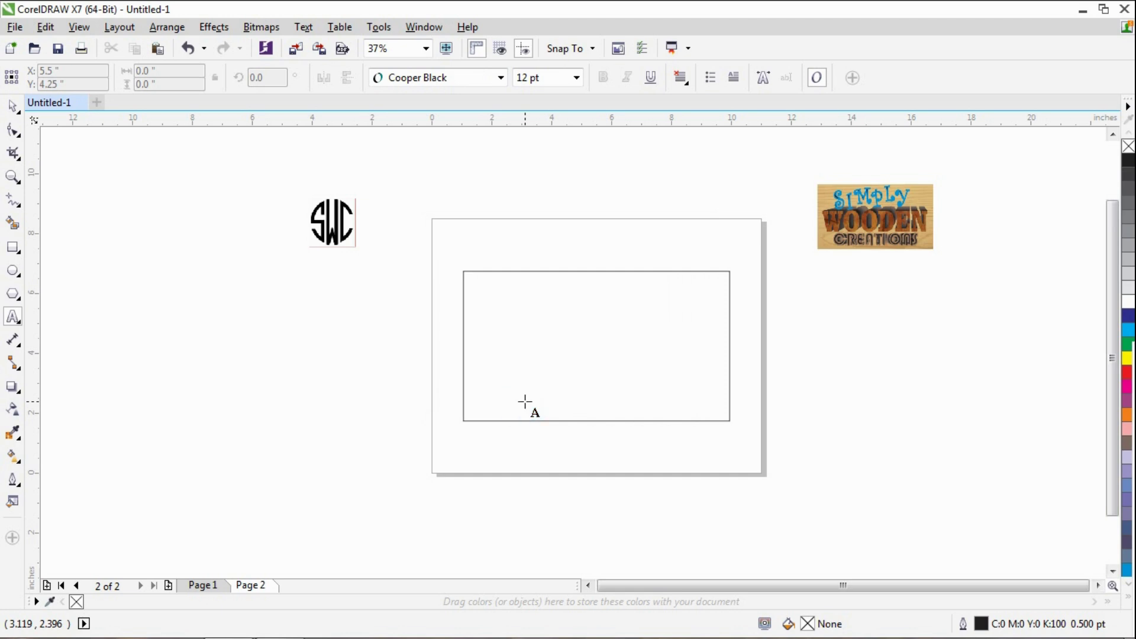
left_click(550, 293)
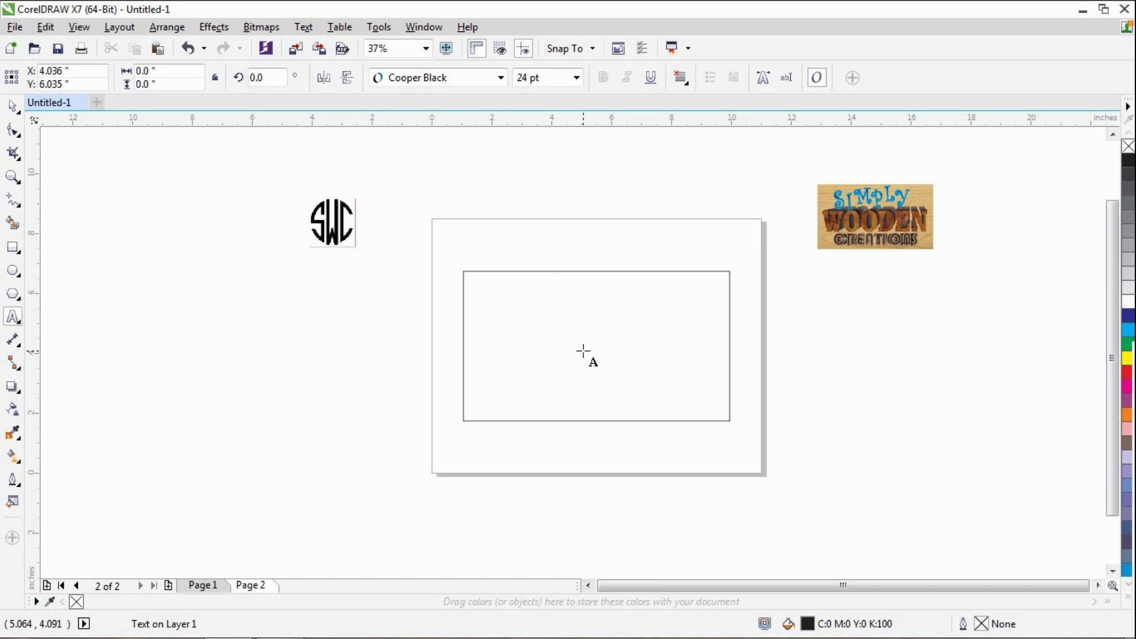
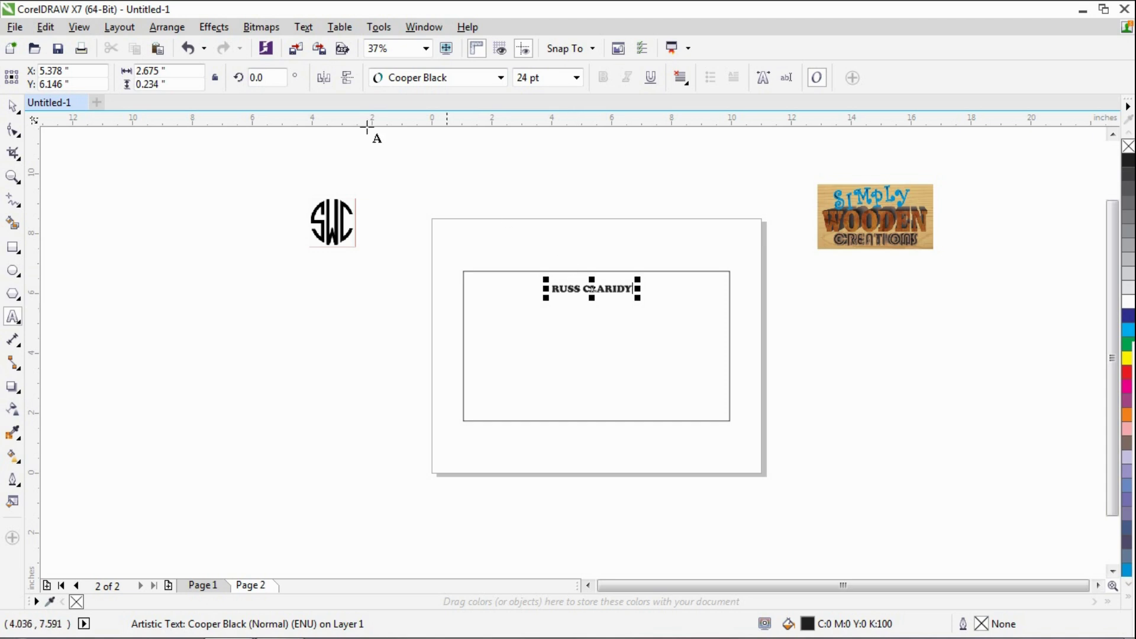
Type the person's name in capitals, then stretch it taller and centre it near the rectangle's top
left_click(12, 107)
mouse_move(591, 279)
left_mouse_down()
mouse_move(588, 264)
mouse_move(585, 280)
left_mouse_up()
scroll(585, 281, "up", 2)
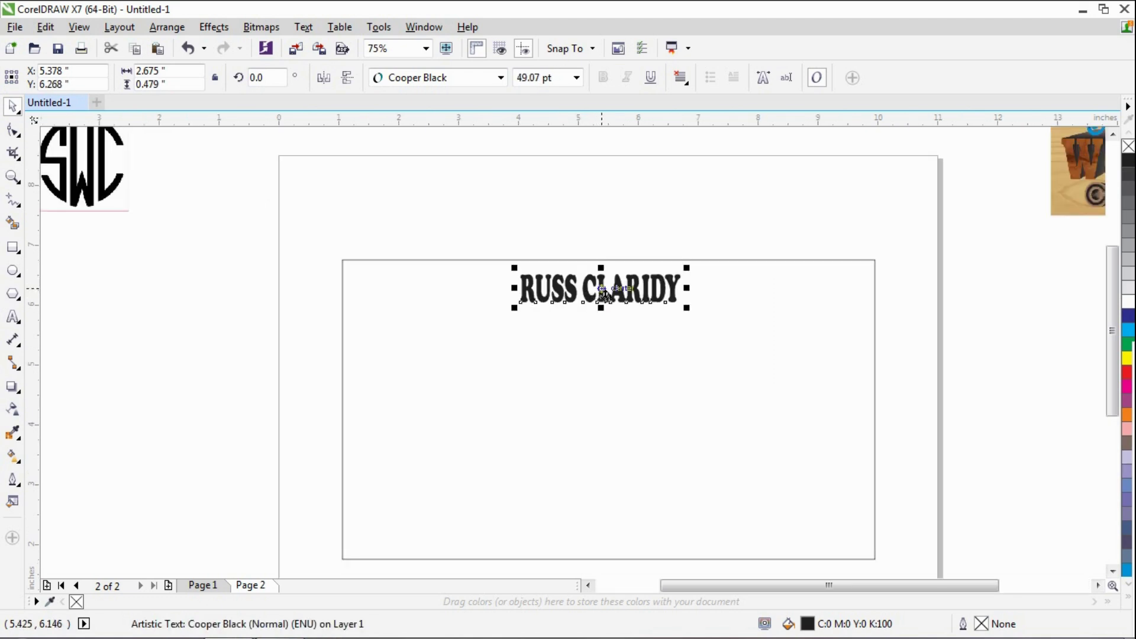
left_click_drag(604, 295, 627, 302)
scroll(626, 300, "down", 2)
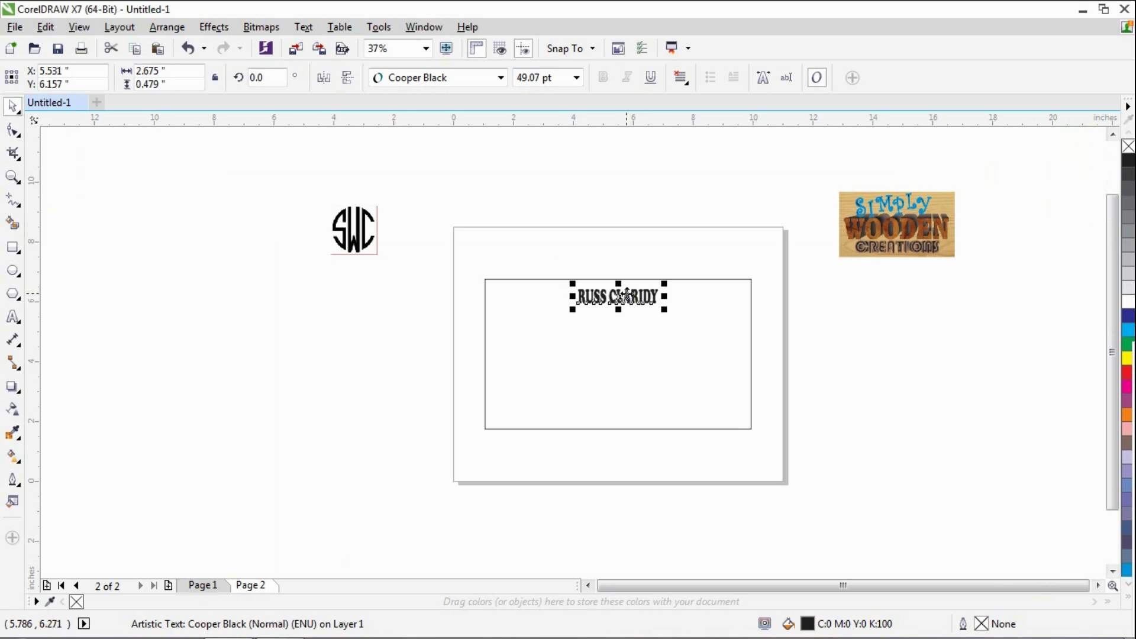
left_click(676, 252)
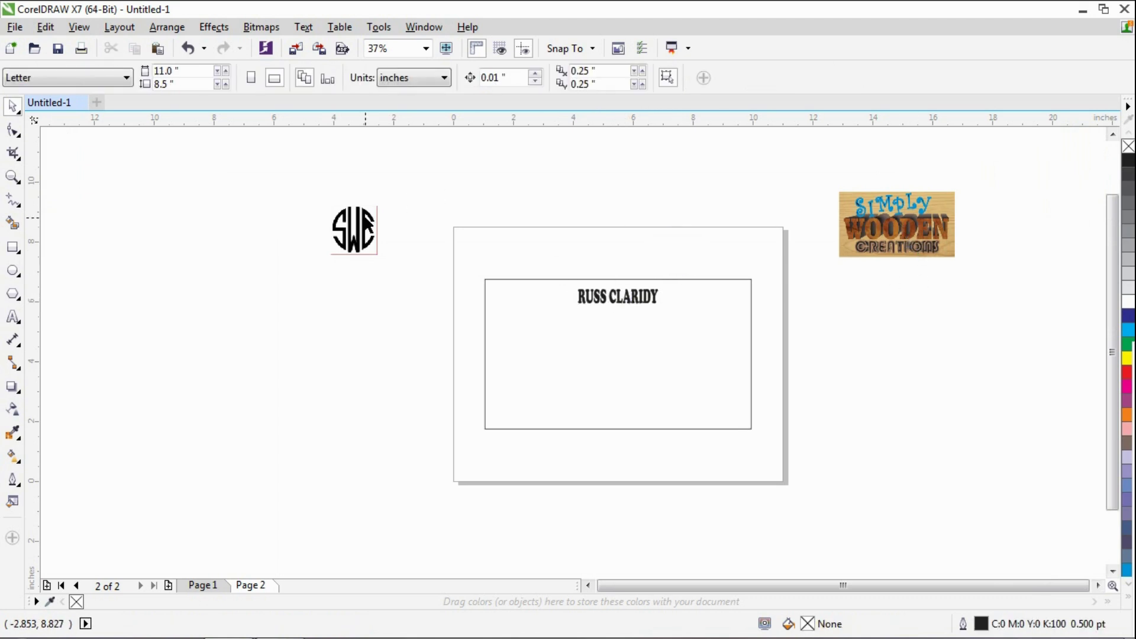
left_click(16, 27)
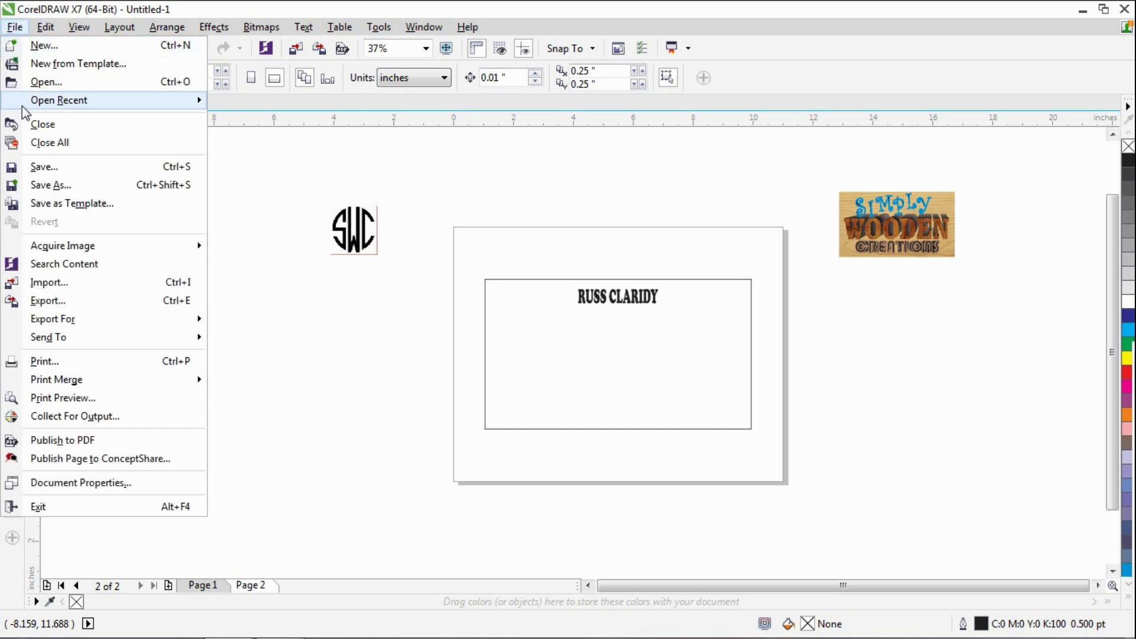
left_click(55, 283)
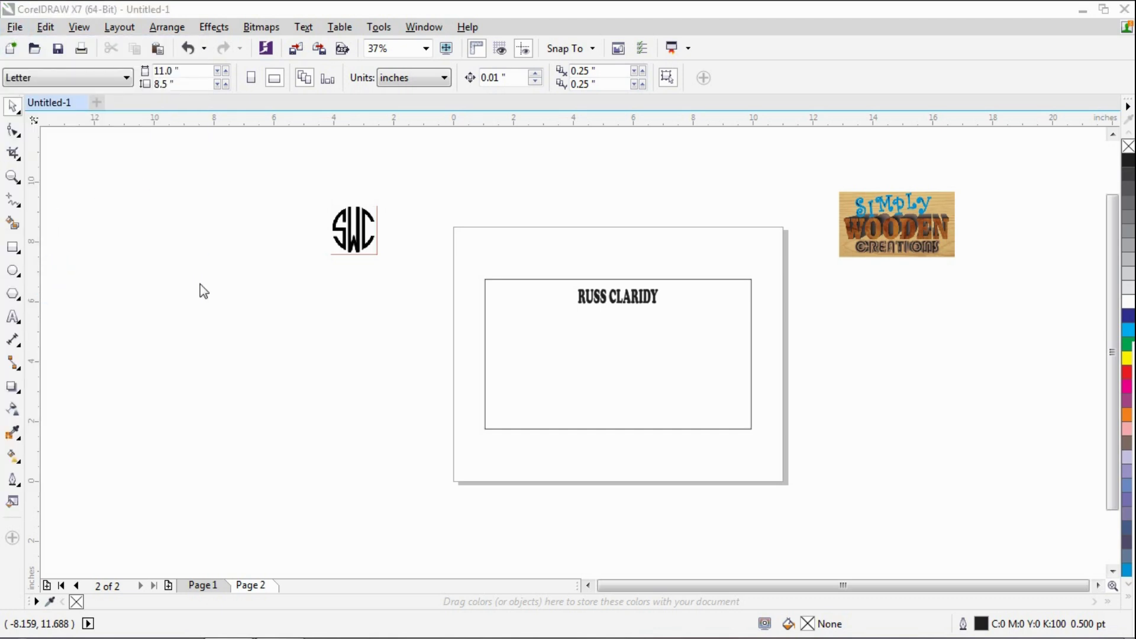
left_click_drag(847, 215, 836, 379)
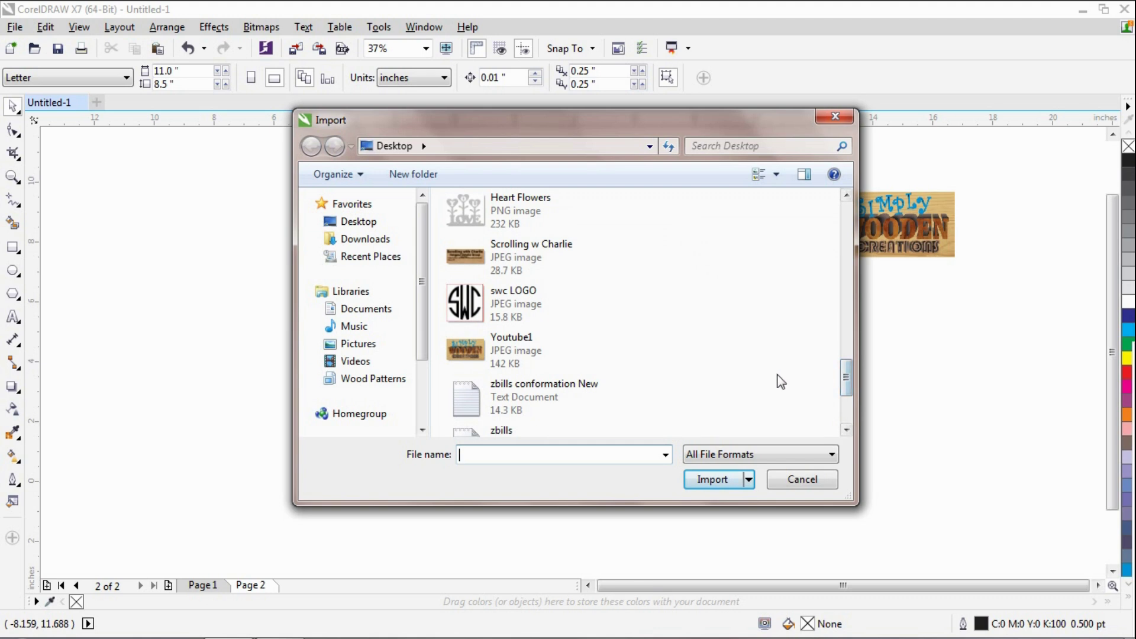
left_click(464, 310)
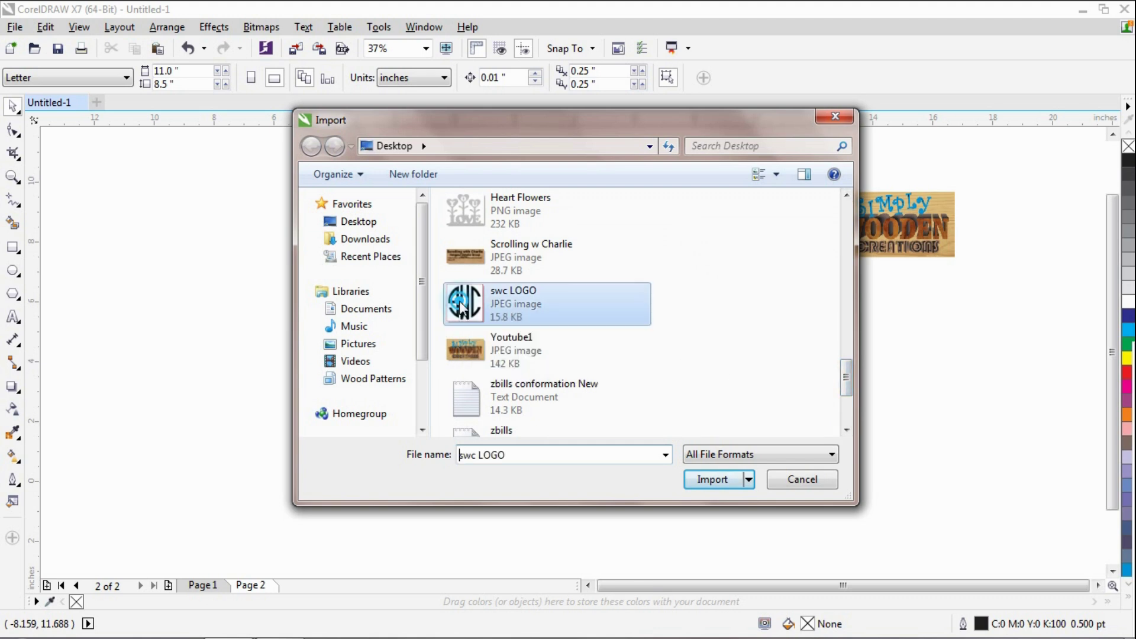
left_click(713, 480)
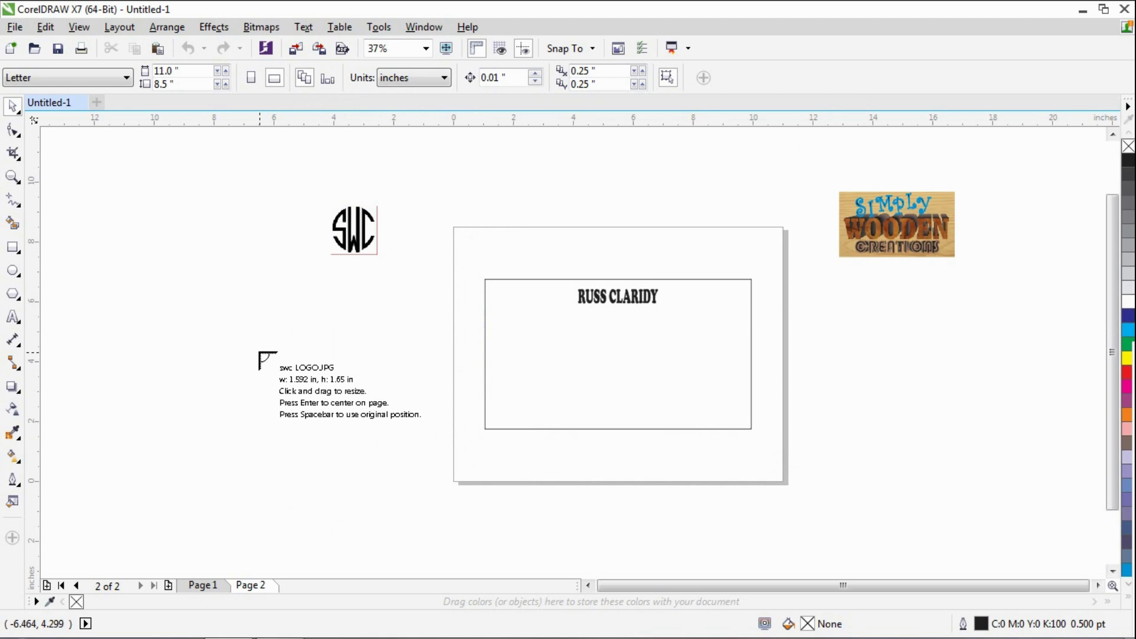
left_click(211, 308)
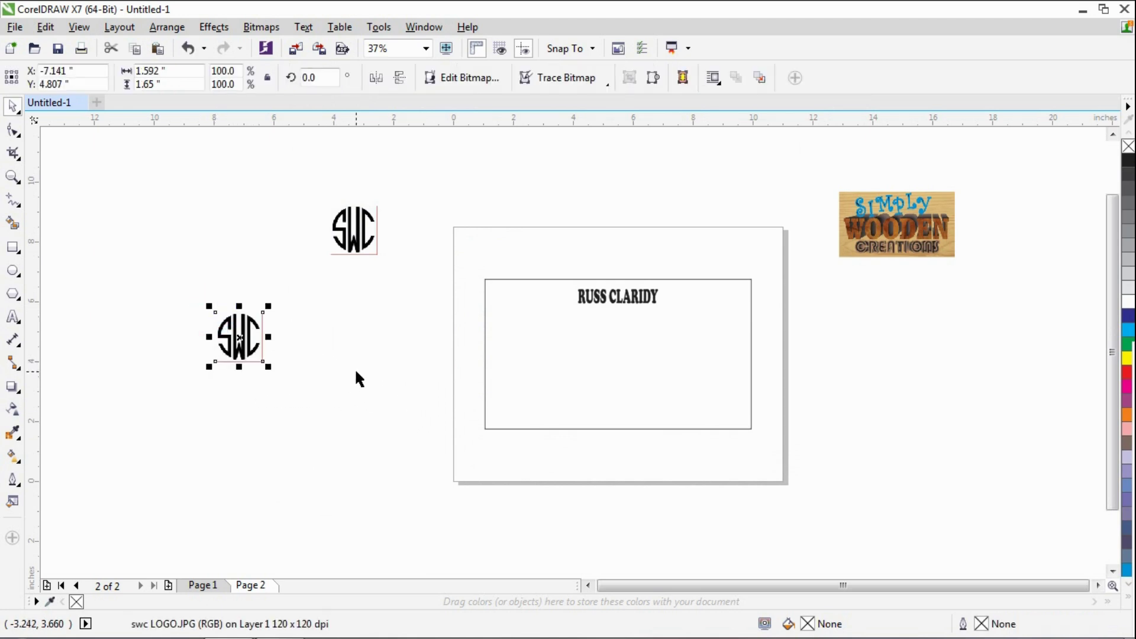
key("Delete")
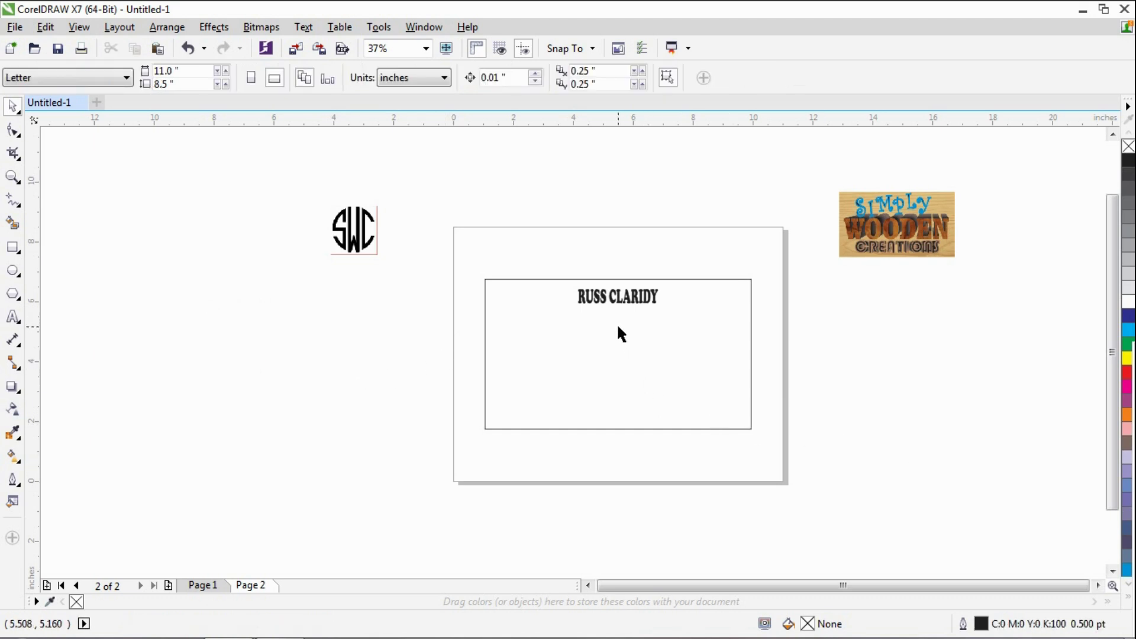
Fill the name text red (C:0 M:100 Y:100 K:0) and give it a blue outline
left_click(649, 297)
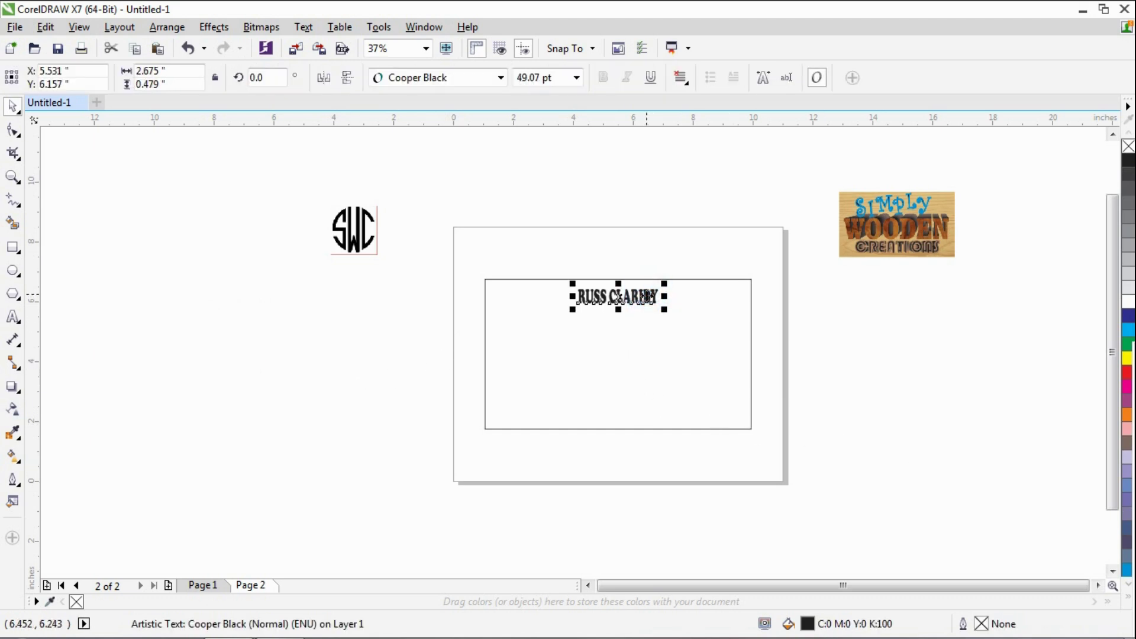
mouse_move(1130, 354)
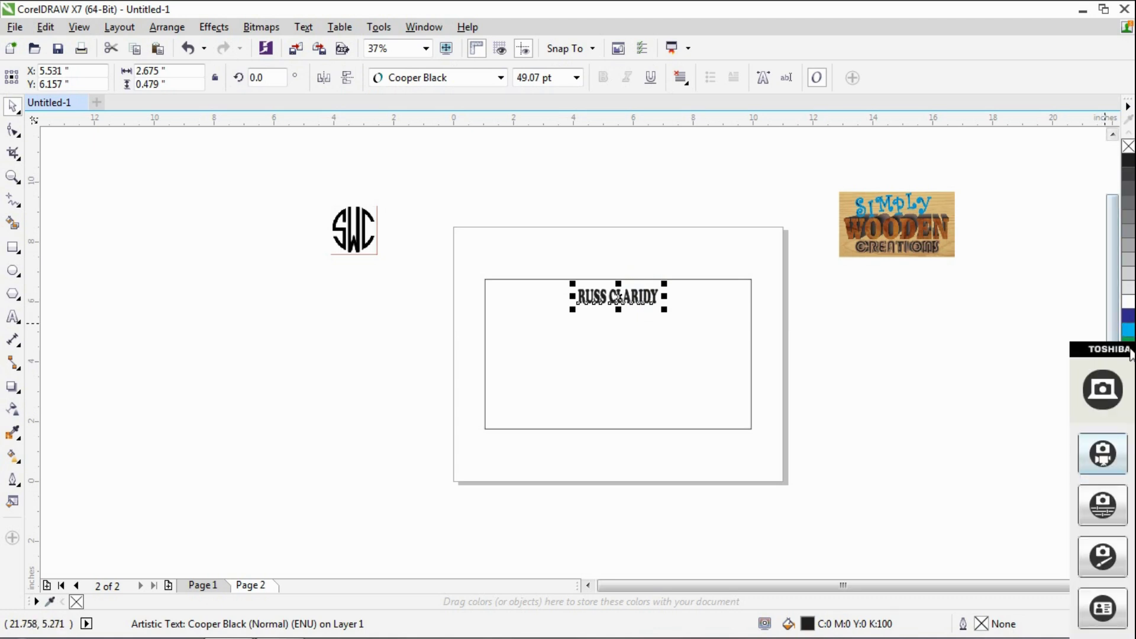
left_click(1129, 318)
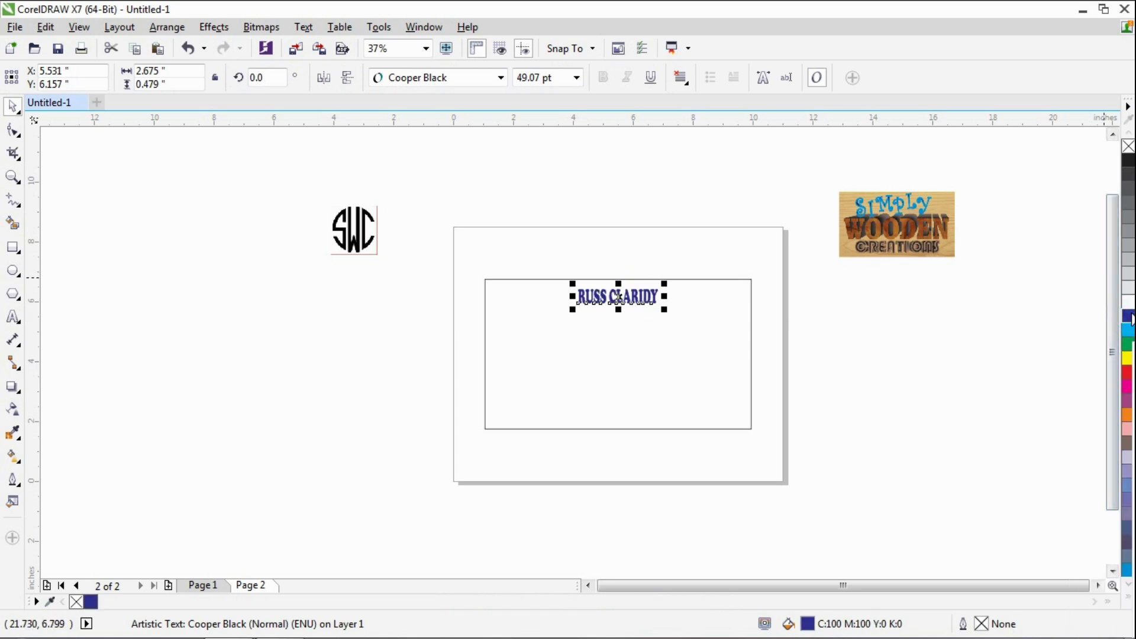
right_click(1129, 164)
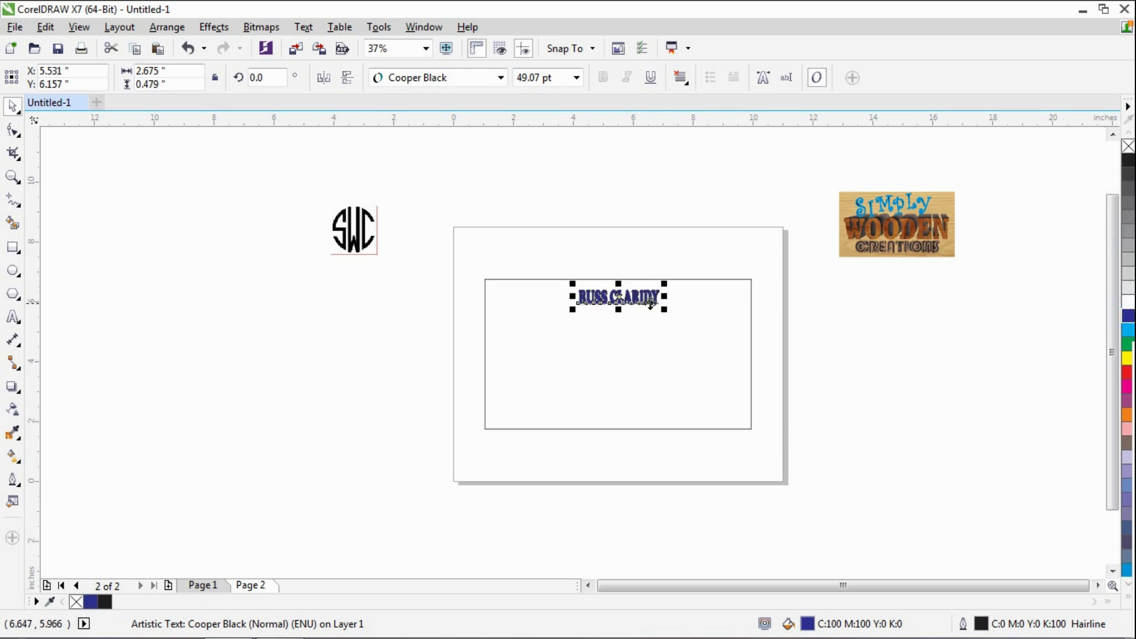
scroll(637, 304, "up", 2)
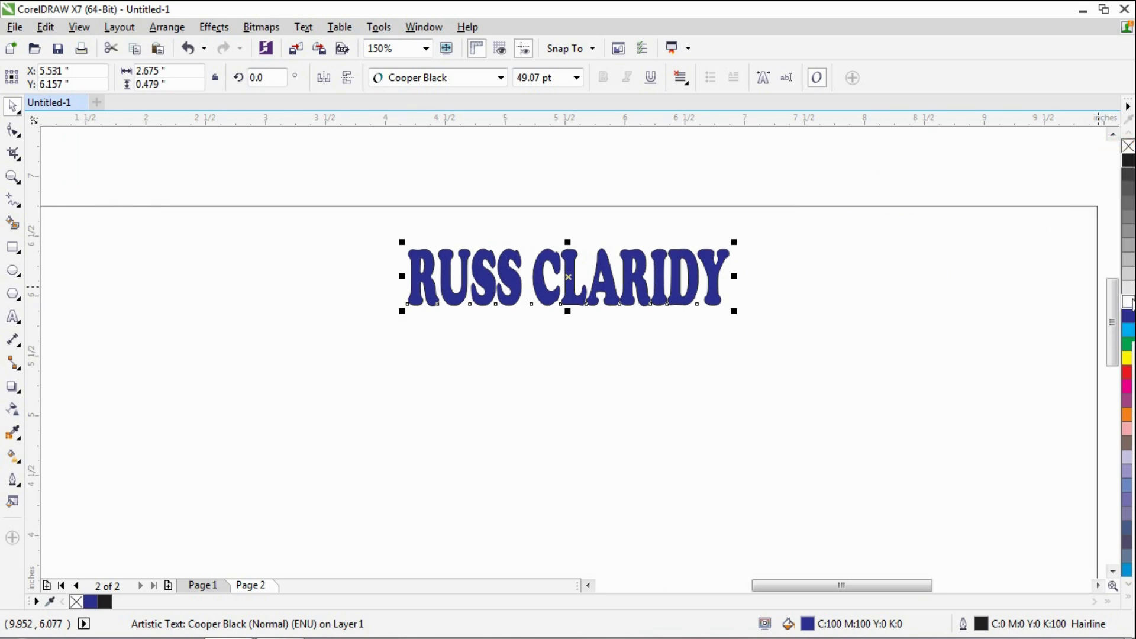
left_click(1127, 373)
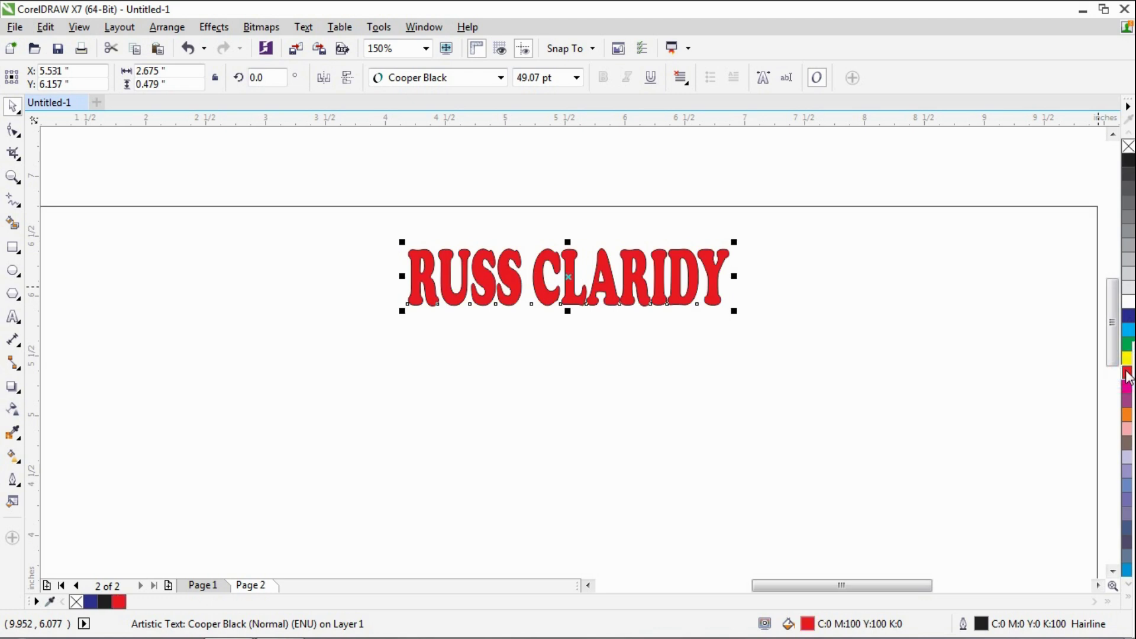
right_click(1127, 320)
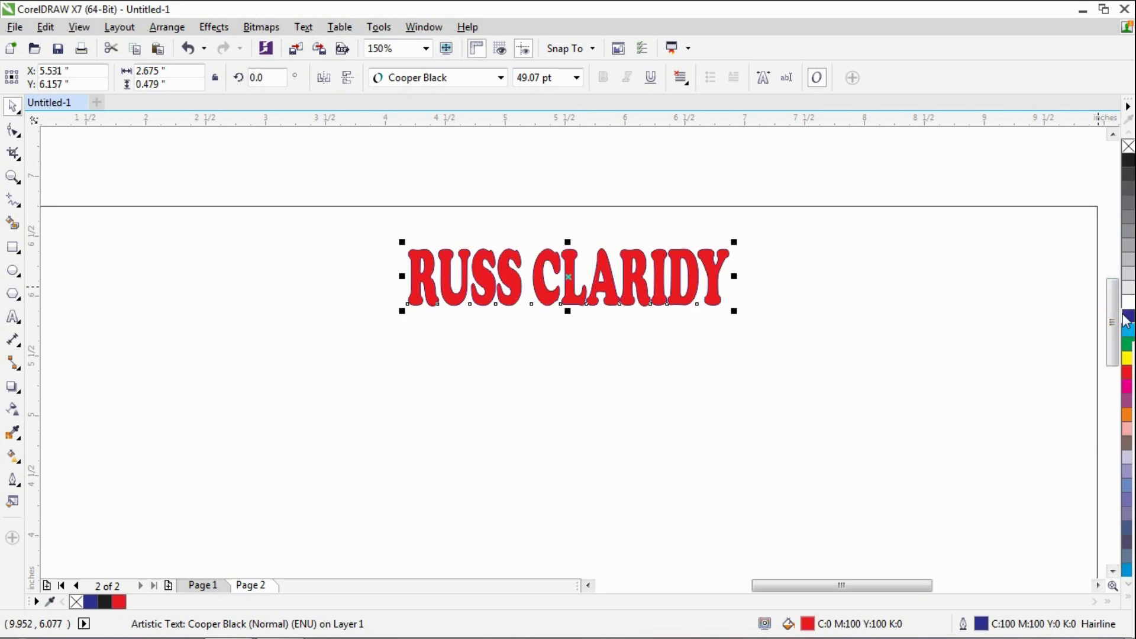
scroll(672, 274, "up", 4)
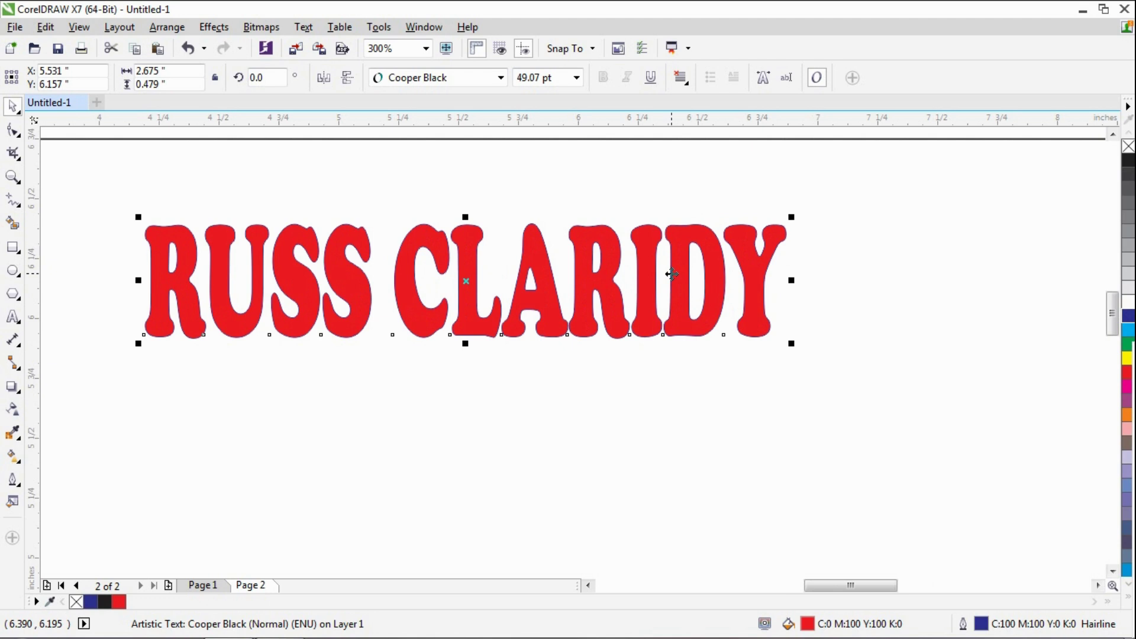
scroll(672, 274, "down", 6)
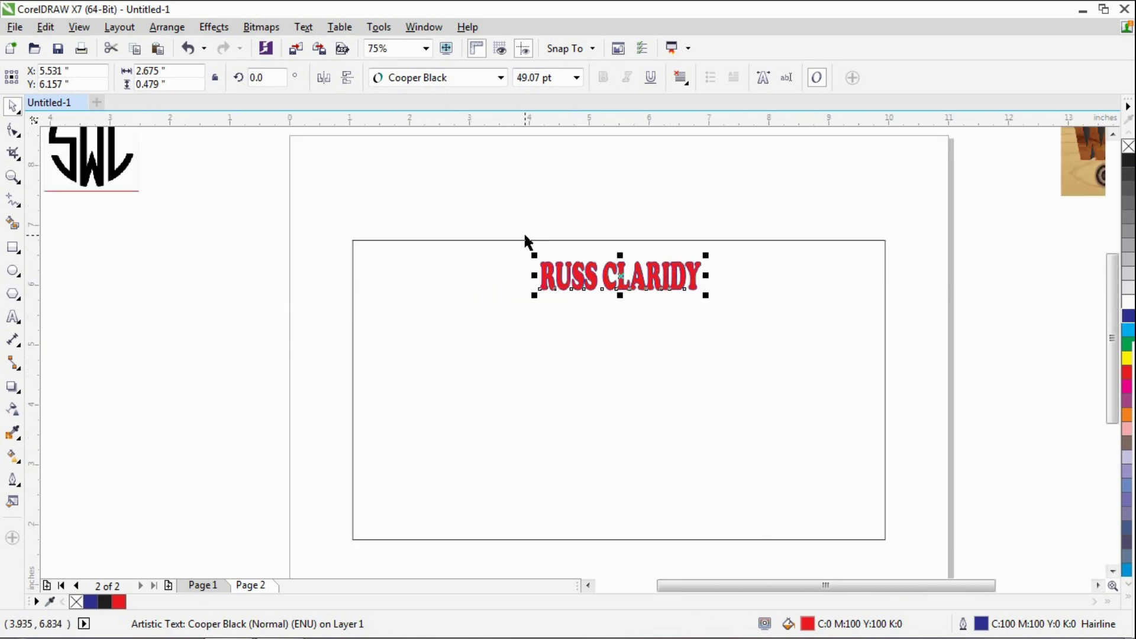
Move the SWC monogram and the Simply Wooden Creations logo onto the card, shrinking the logo to 36% at the upper right
left_click(92, 145)
left_click_drag(92, 144, 423, 300)
left_click(1079, 166)
left_click_drag(1080, 167, 732, 342)
left_click_drag(957, 235, 874, 289)
mouse_move(782, 307)
left_mouse_down()
mouse_move(773, 295)
mouse_move(784, 289)
left_mouse_up()
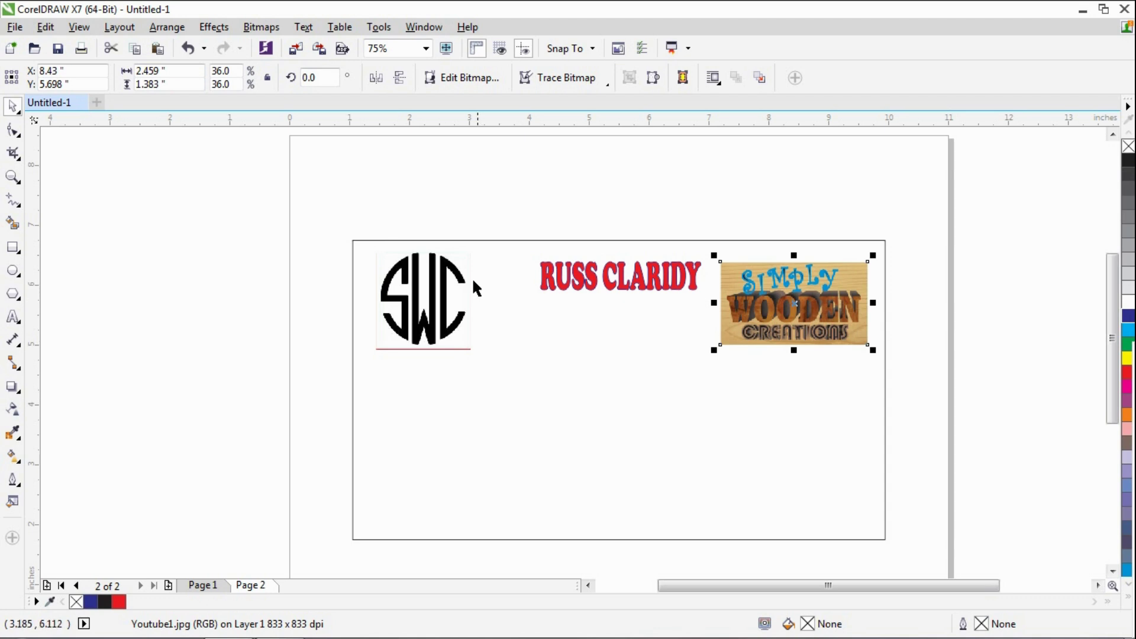
Shrink the SWC monogram to about 81% and nudge the name text slightly left
left_click(430, 288)
left_click_drag(475, 354, 437, 304)
left_click(438, 304)
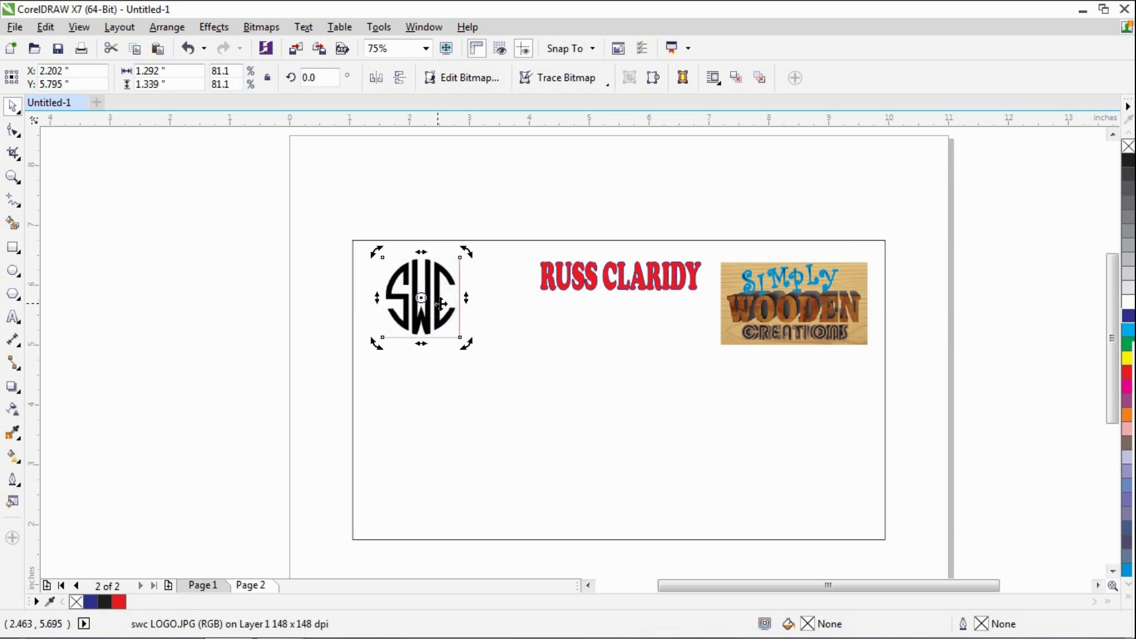
left_click_drag(658, 280, 645, 278)
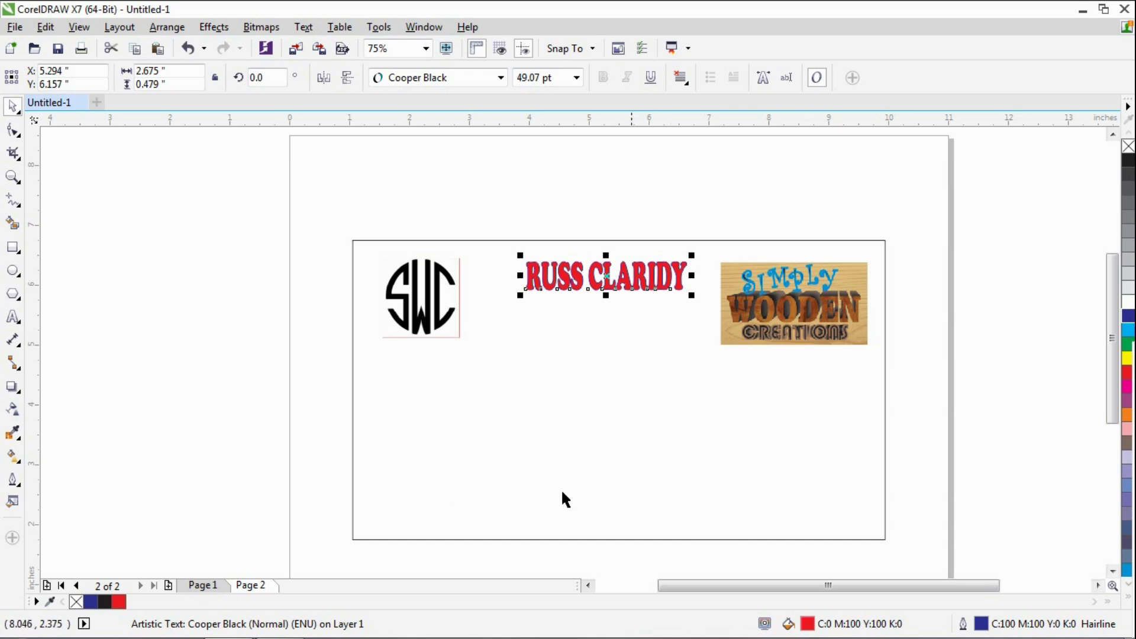
scroll(390, 166, "down", 1)
key("Tab")
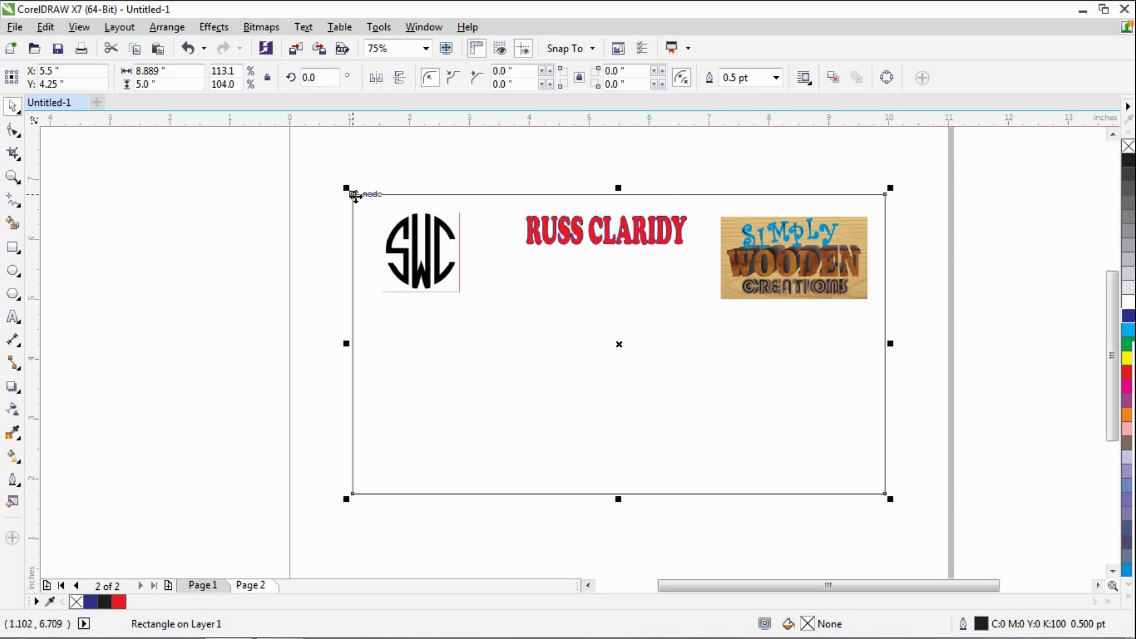
Remove the card rectangle's outline and select all four card objects together
right_click(1127, 148)
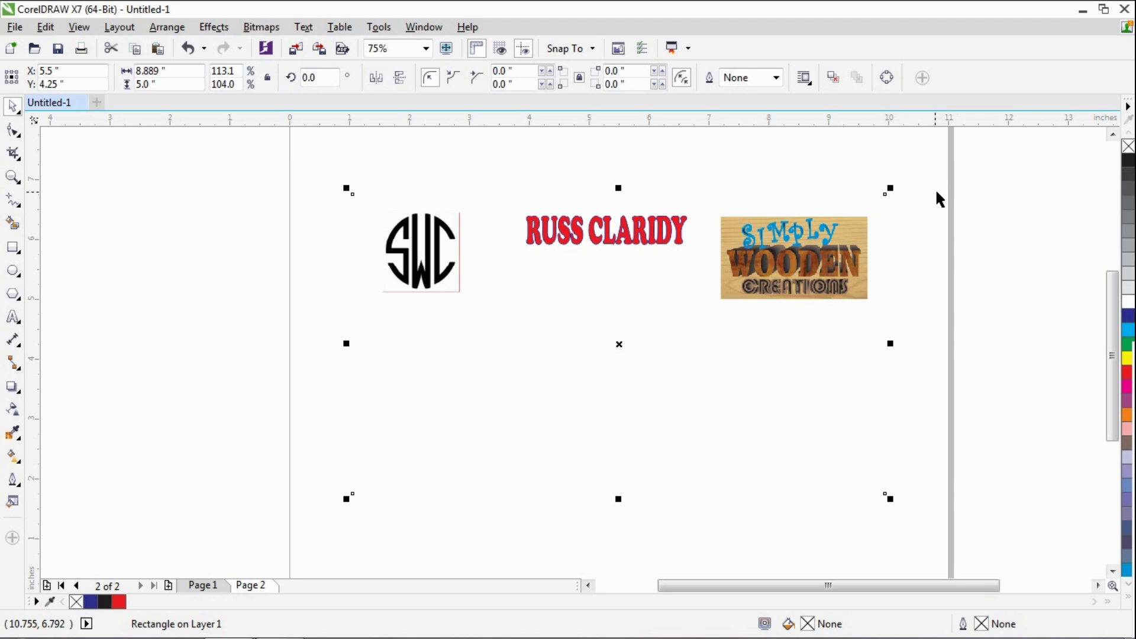
left_click(208, 170)
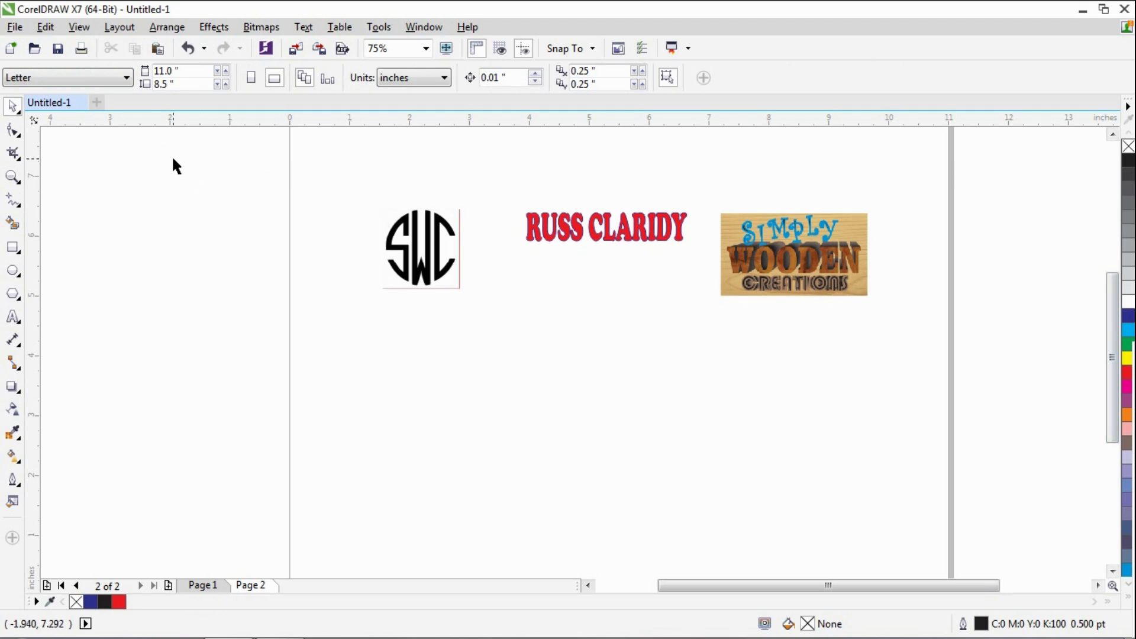
left_click_drag(181, 152, 981, 544)
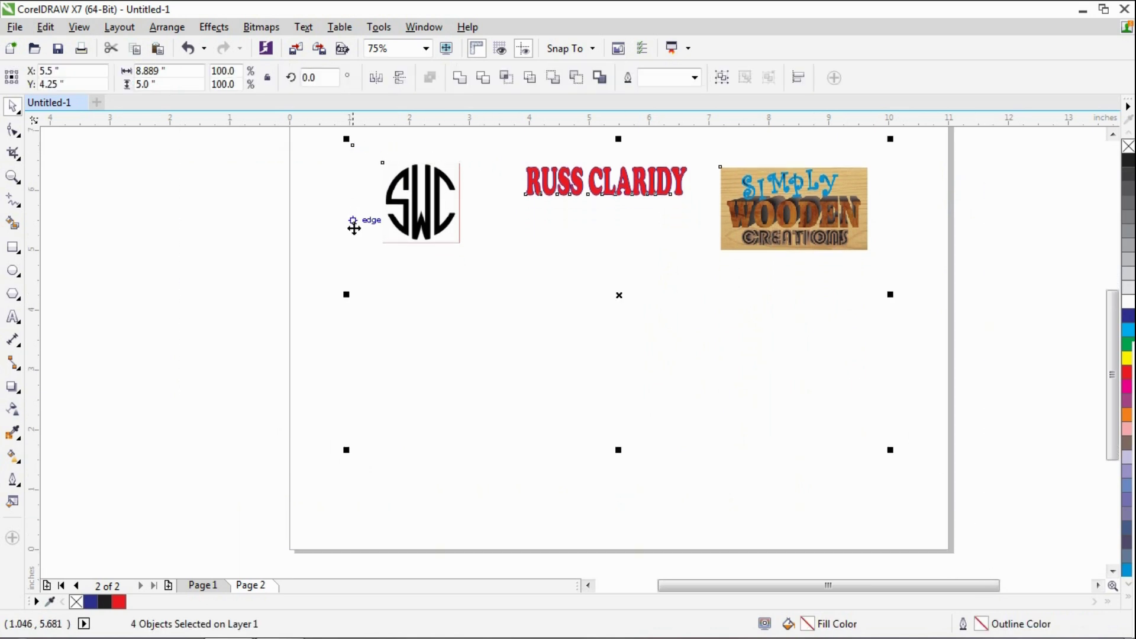
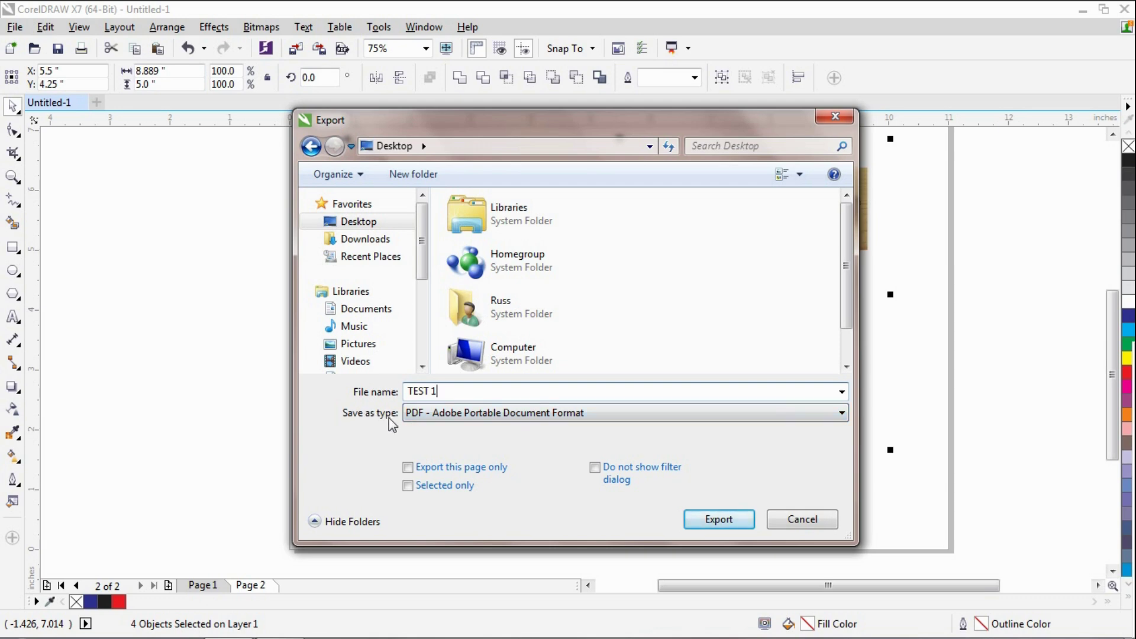
Export the CorelDRAW file as PNG - Portable Network Graphics
left_click(840, 415)
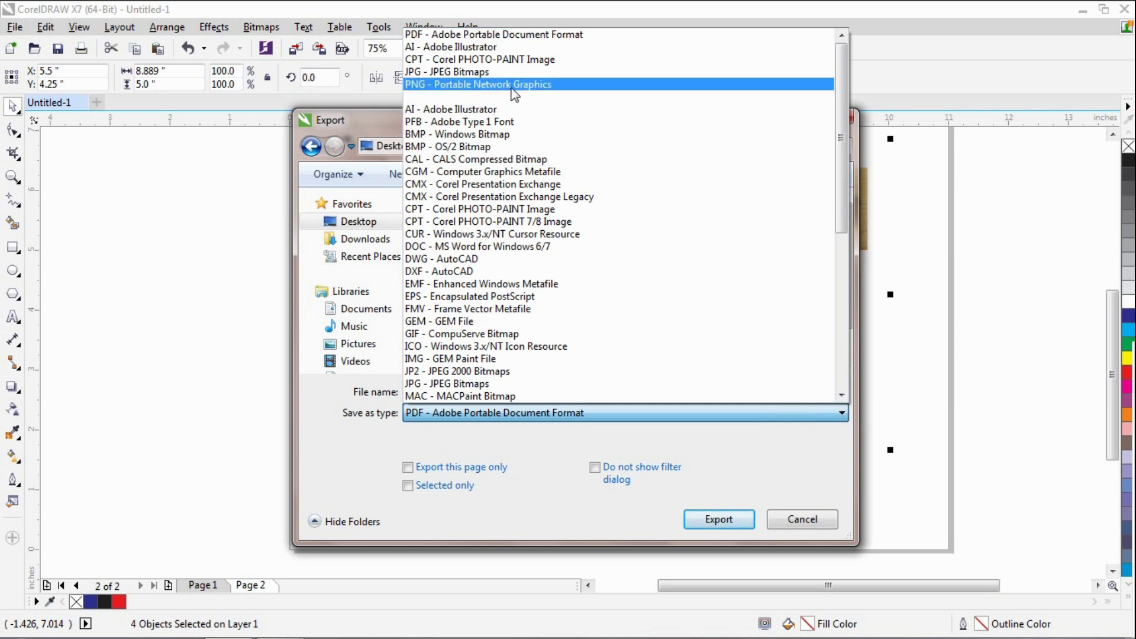
left_click(509, 88)
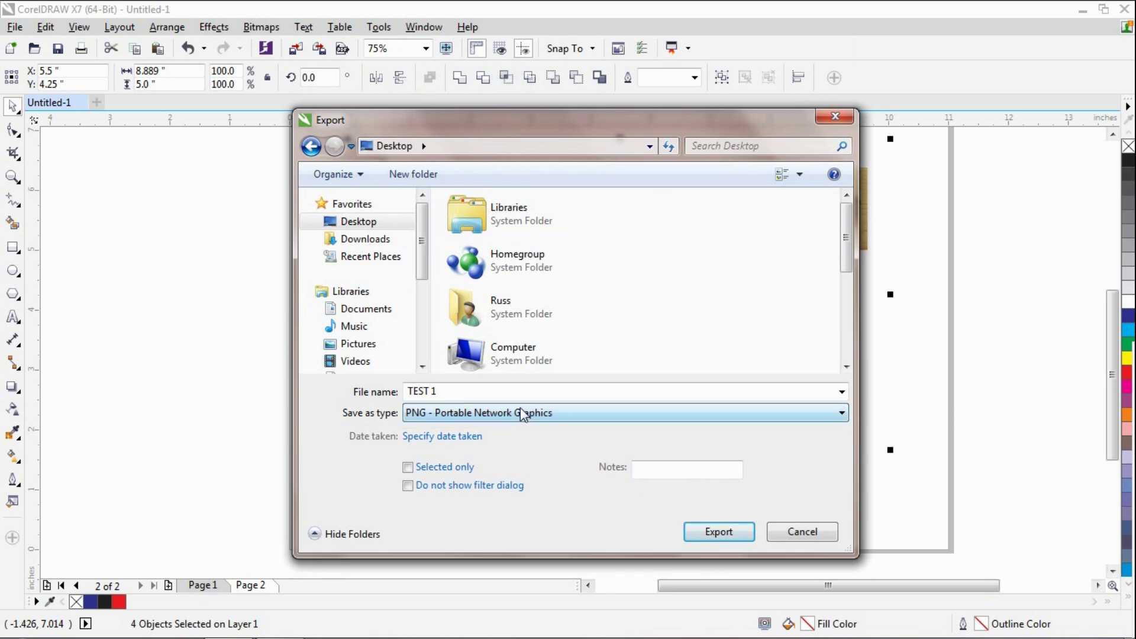
left_click(720, 532)
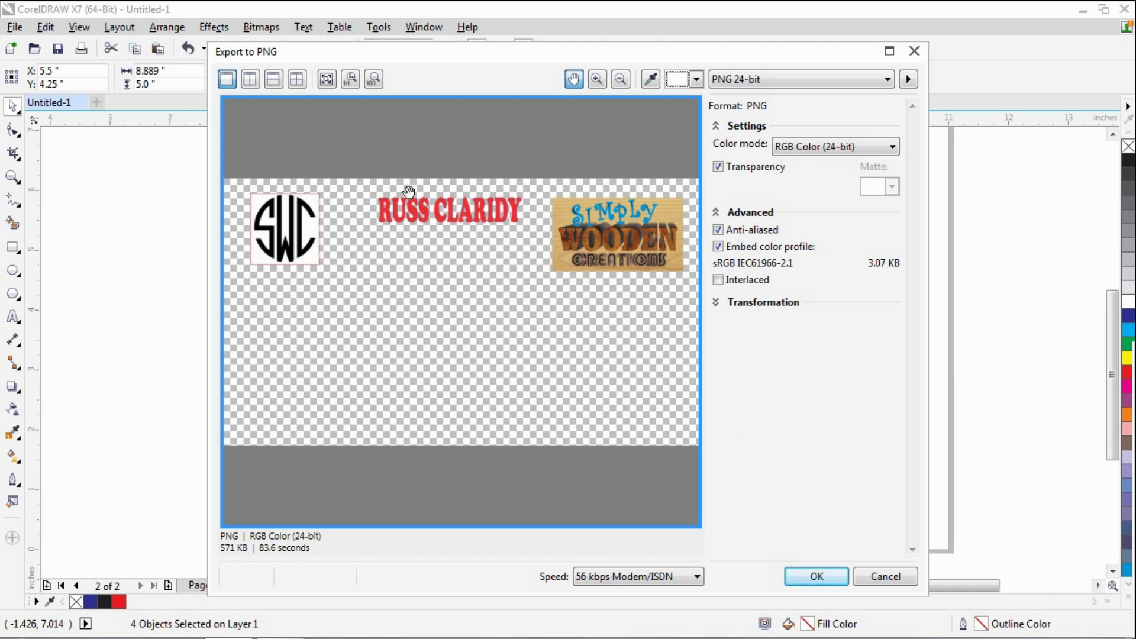
Confirm the PNG export with Transparency left checked for a transparent background
left_click(717, 167)
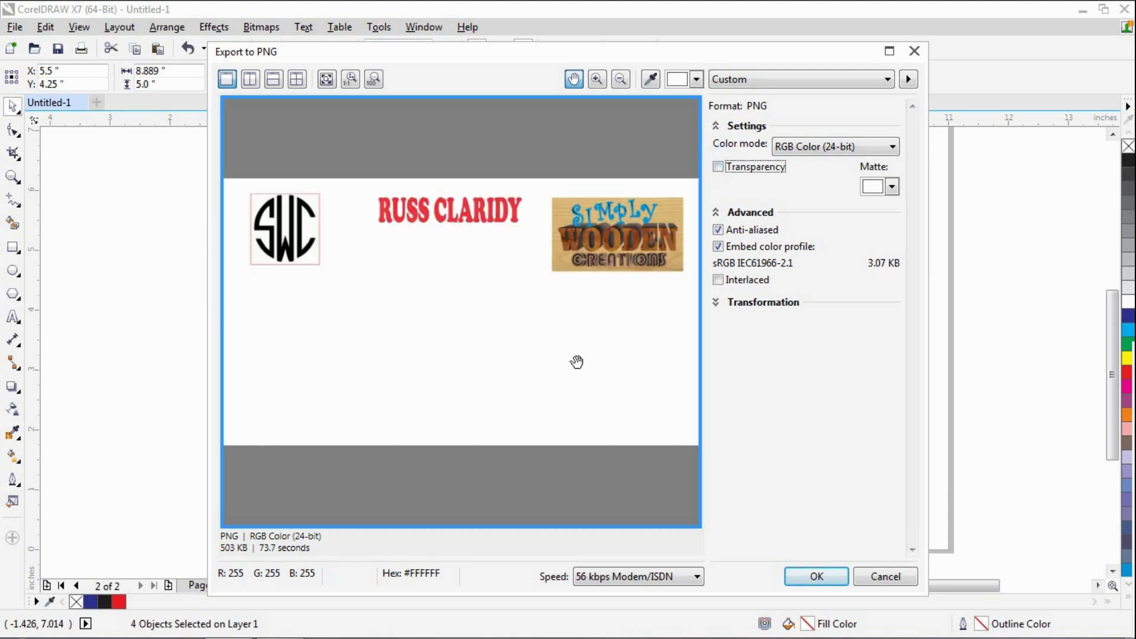
left_click(718, 167)
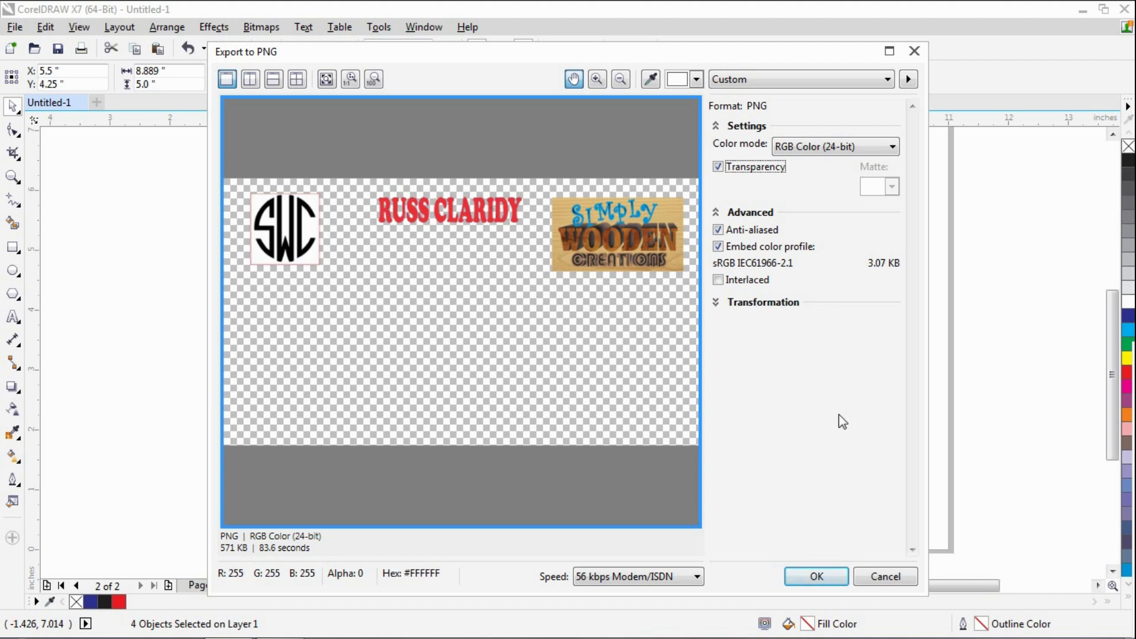
left_click(820, 577)
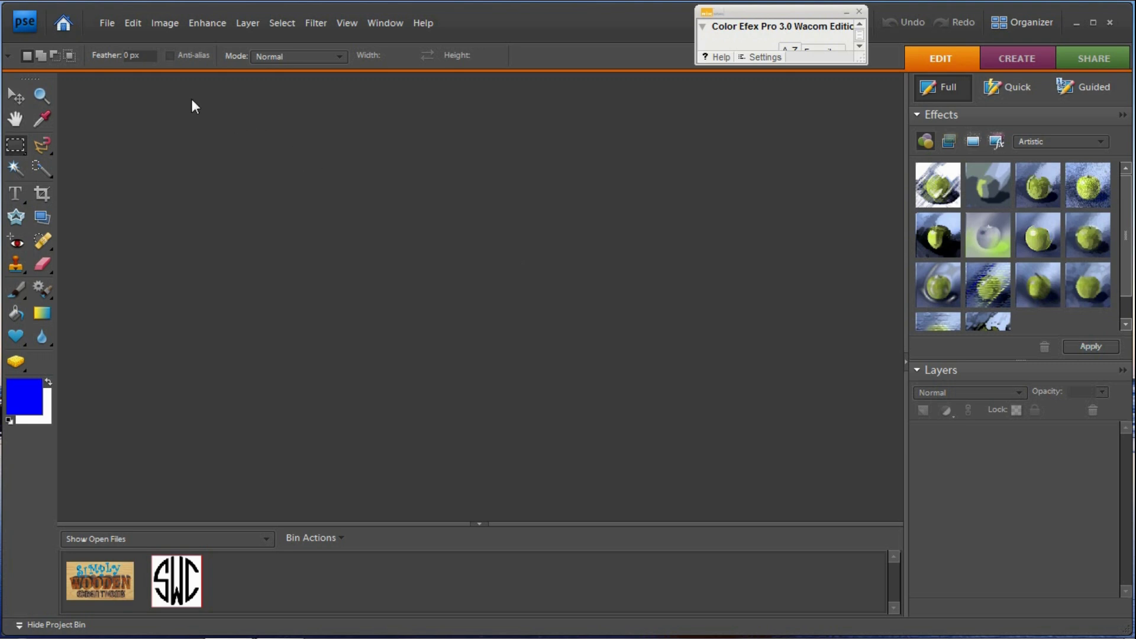
Open the File menu to reach the New options
left_click(104, 24)
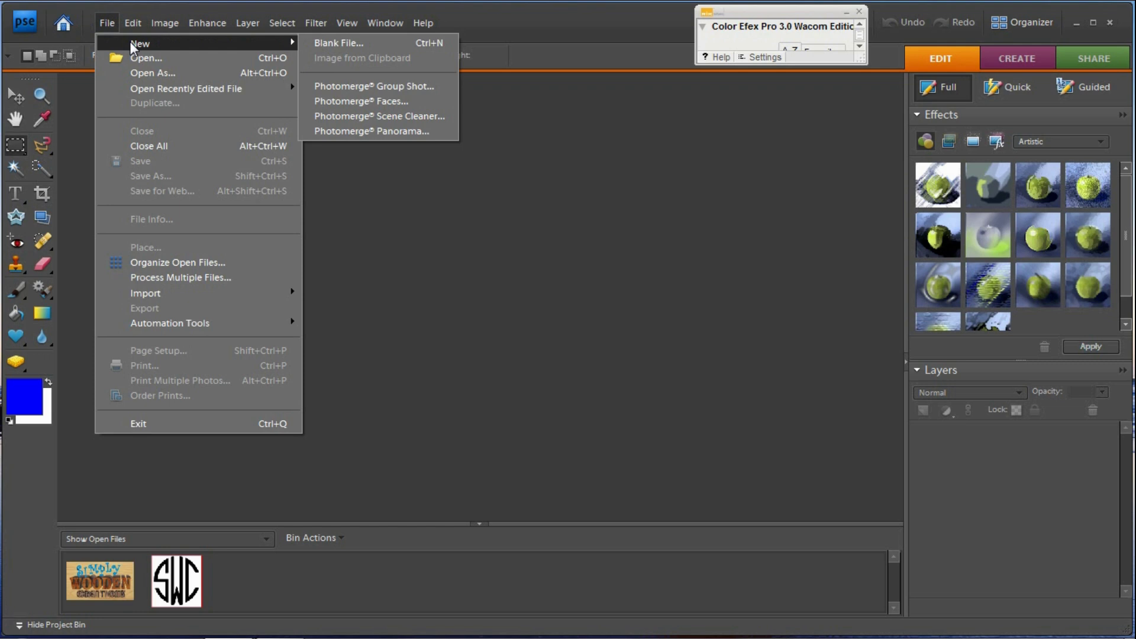
Create a blank file named HANGOUT, 2668×1500 pixels at 300 ppi, with transparent background
left_click(339, 43)
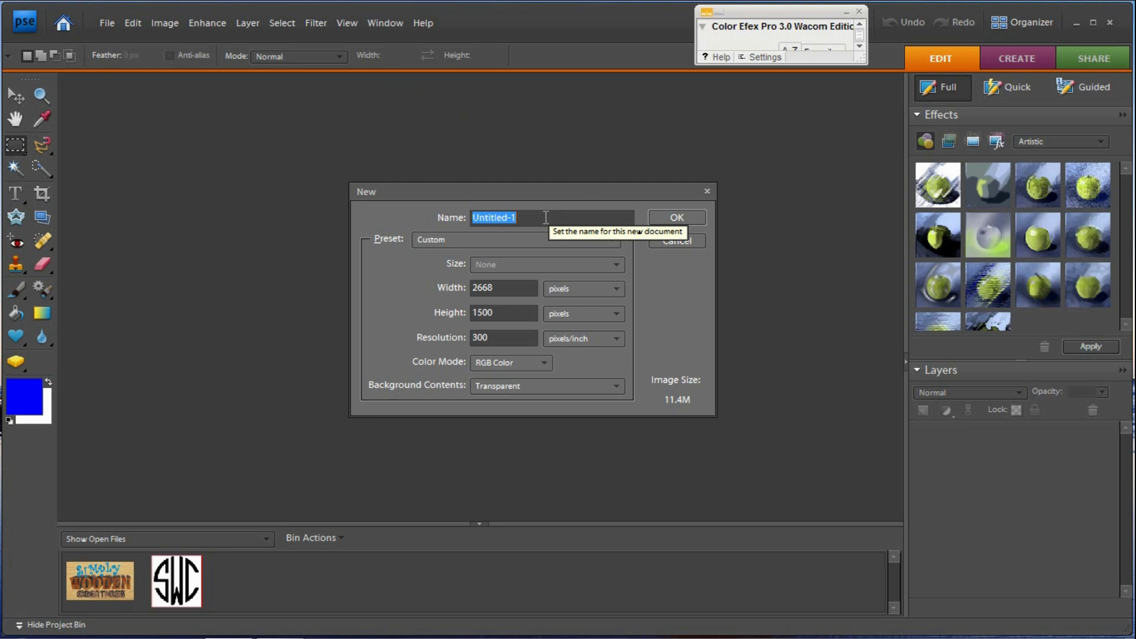
type("H")
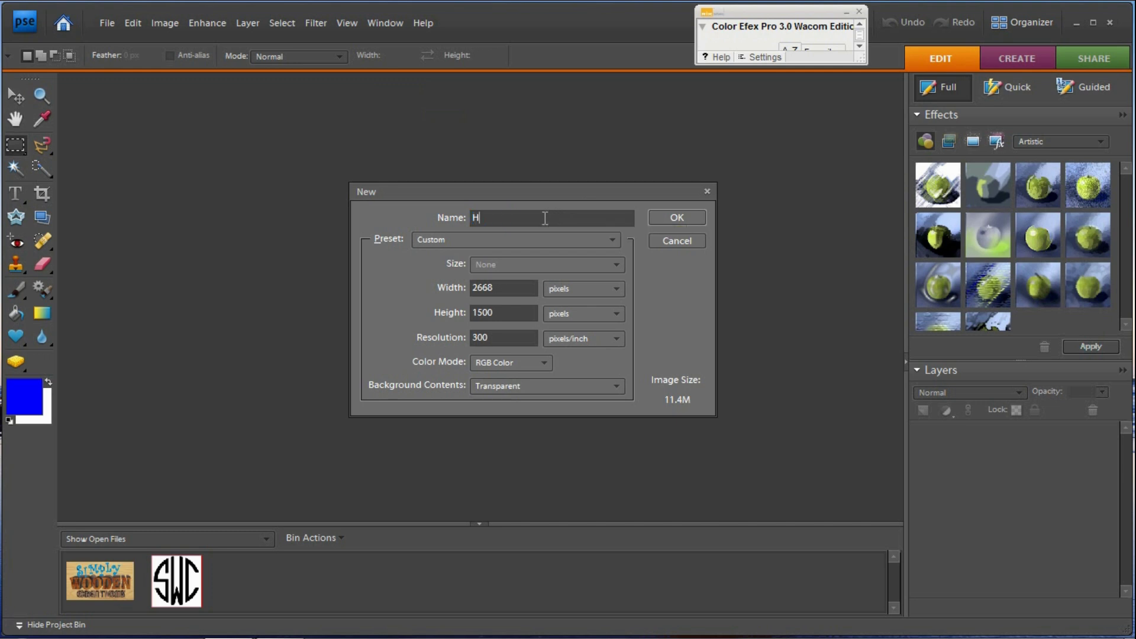
type("ANGOUT")
left_click(616, 288)
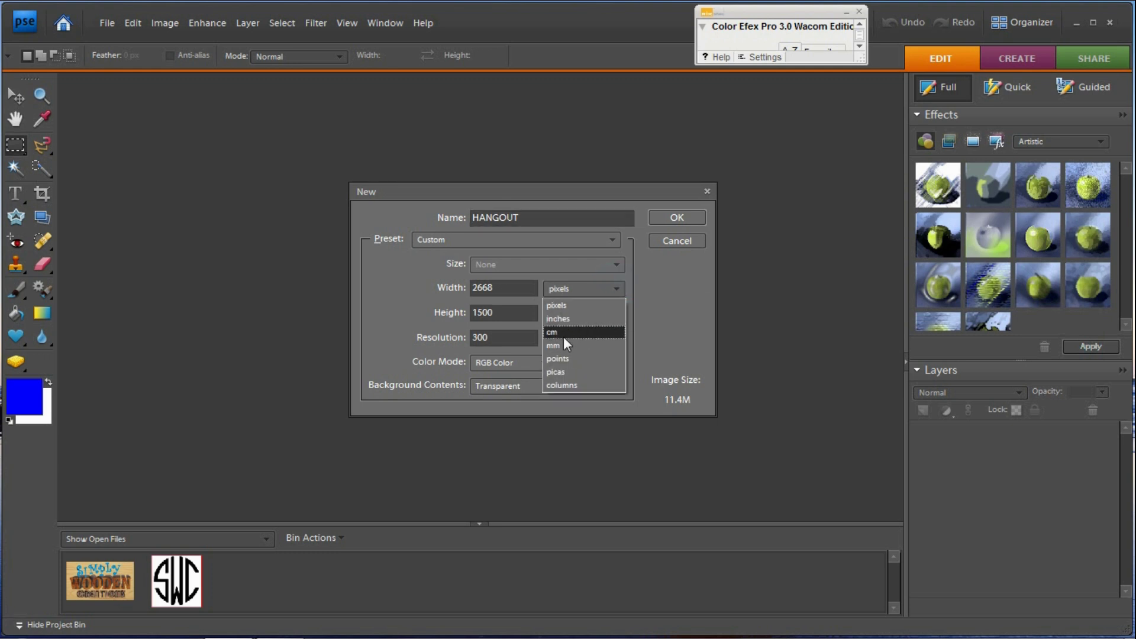
left_click(557, 308)
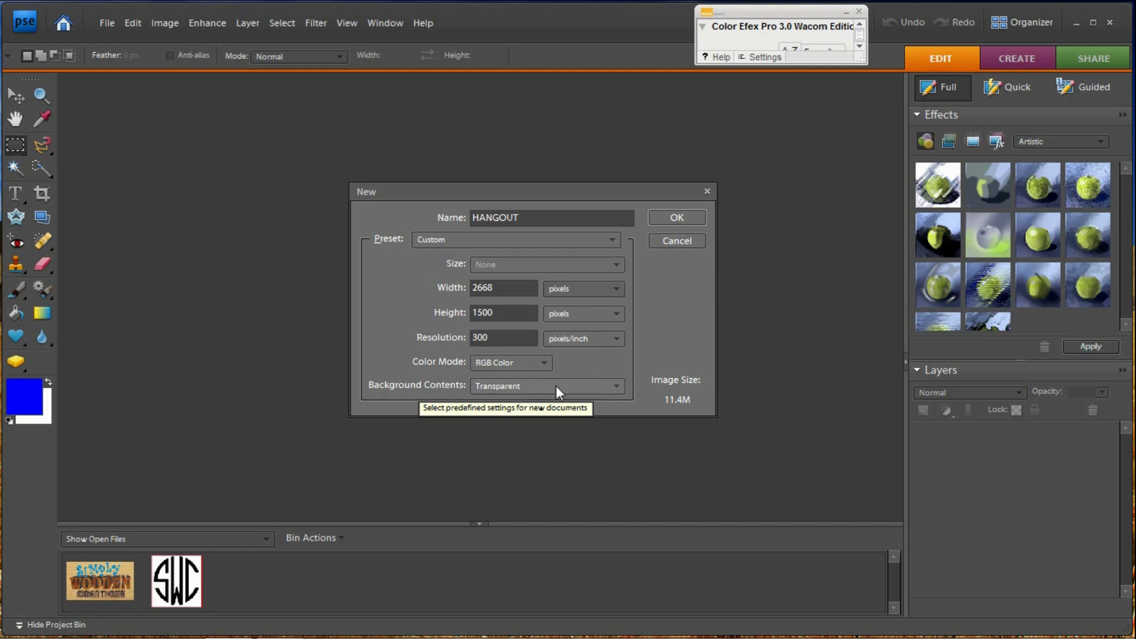
left_click(616, 384)
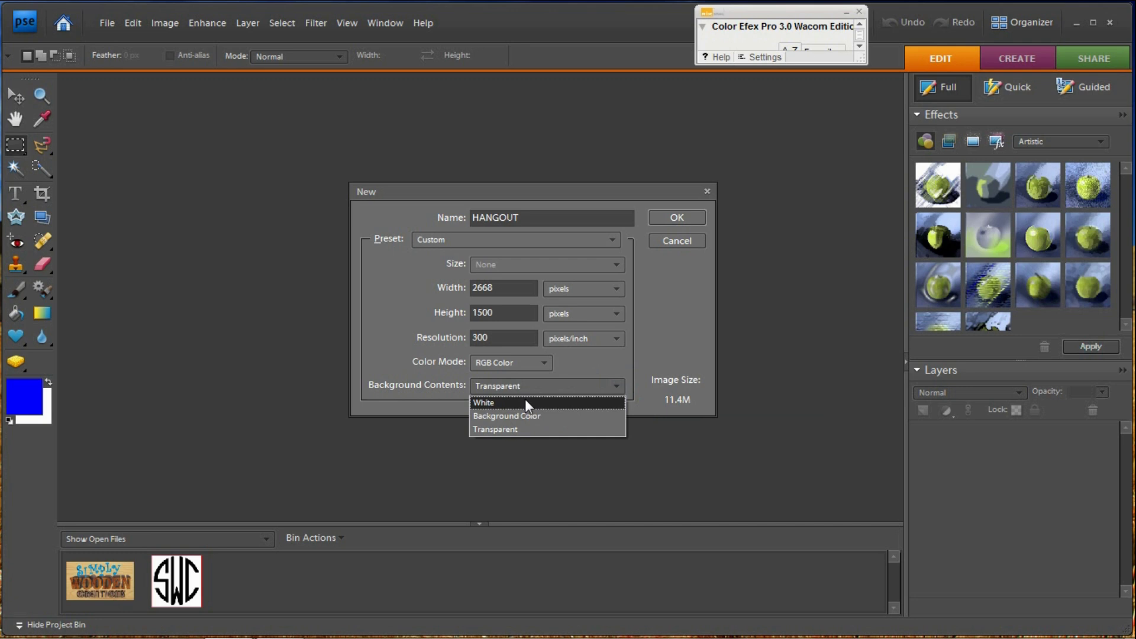
left_click(512, 429)
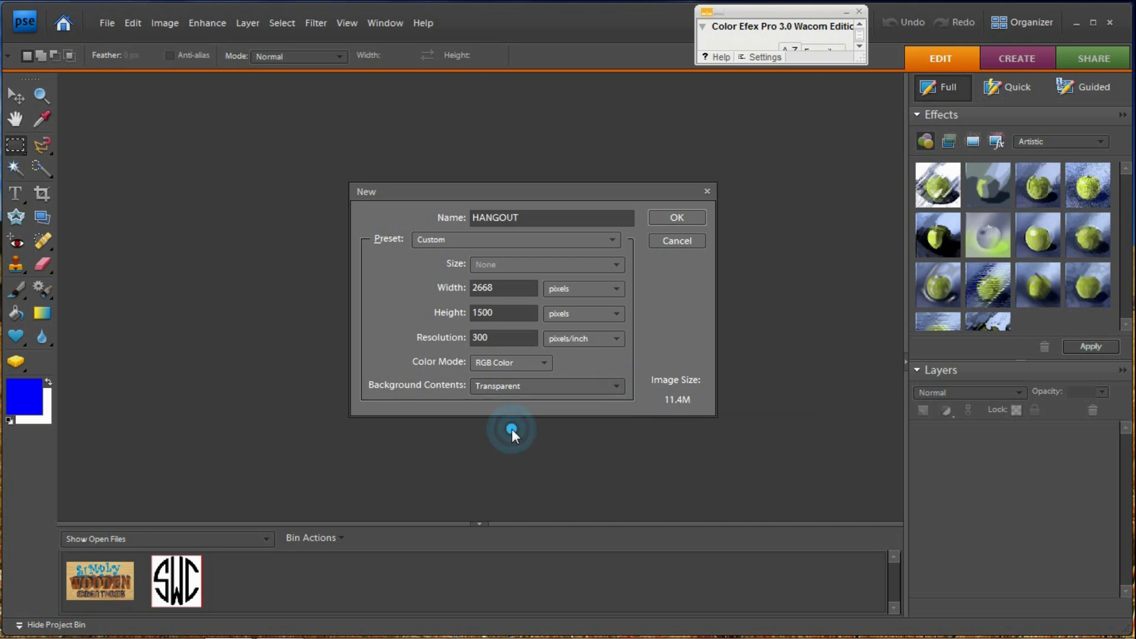
left_click(672, 218)
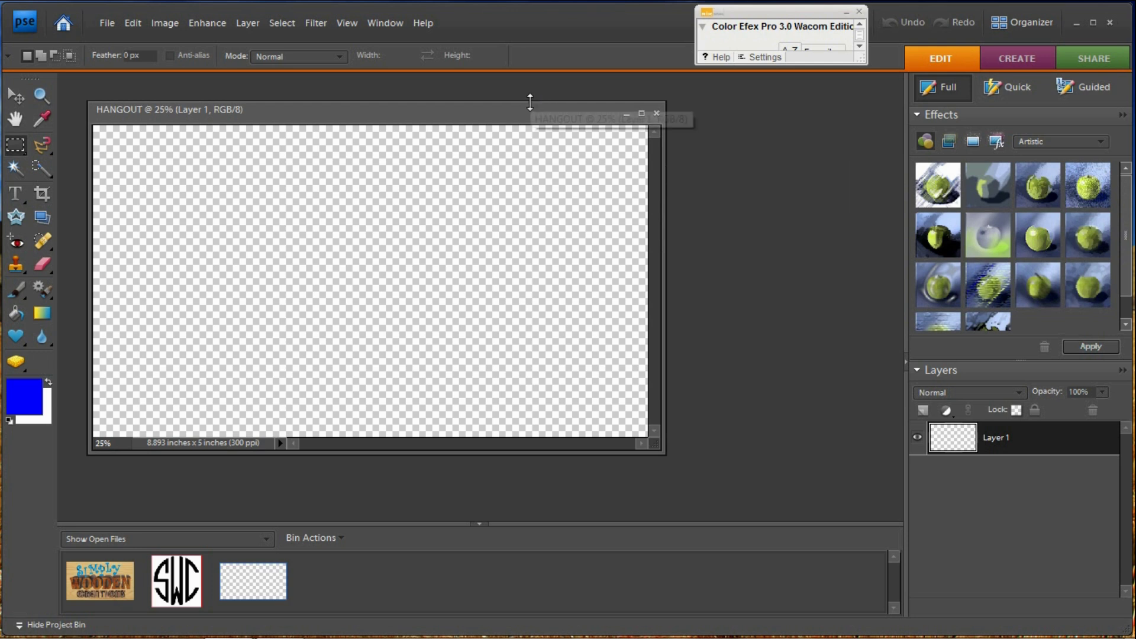
Center the HANGOUT window and start a horizontal text entry on the canvas
left_click_drag(513, 110, 644, 126)
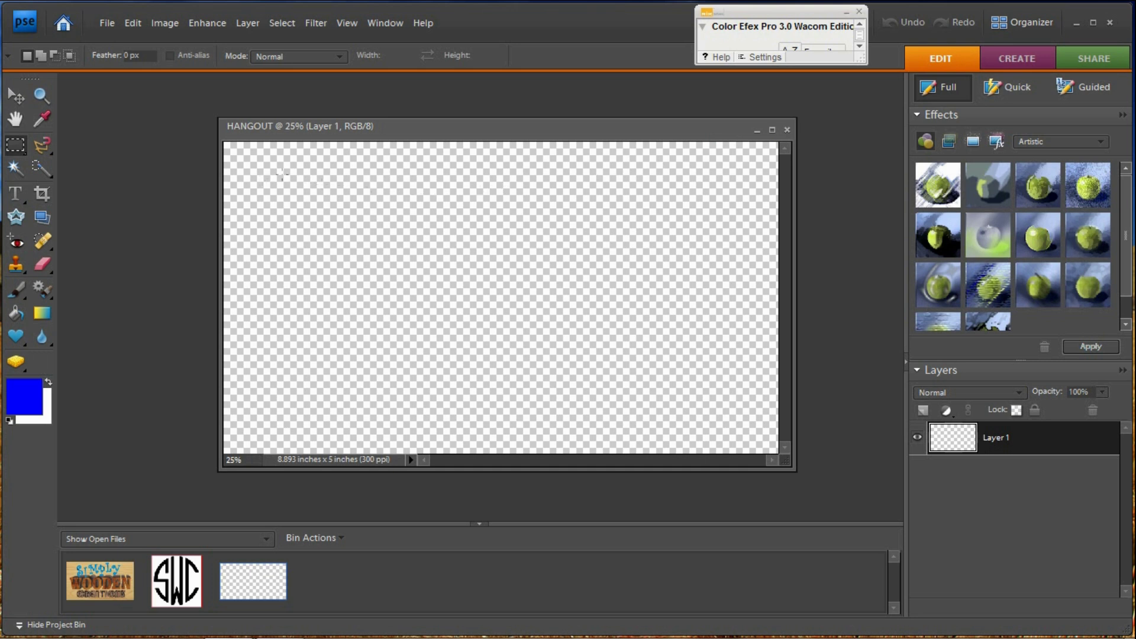
key("t")
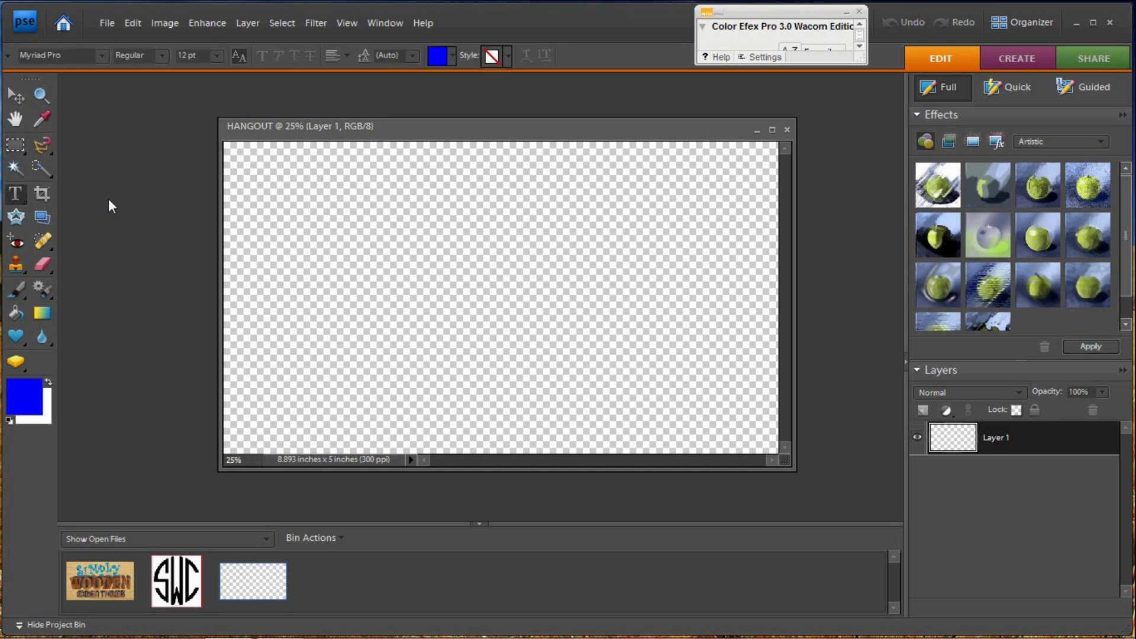
left_click(15, 194)
left_click(458, 220)
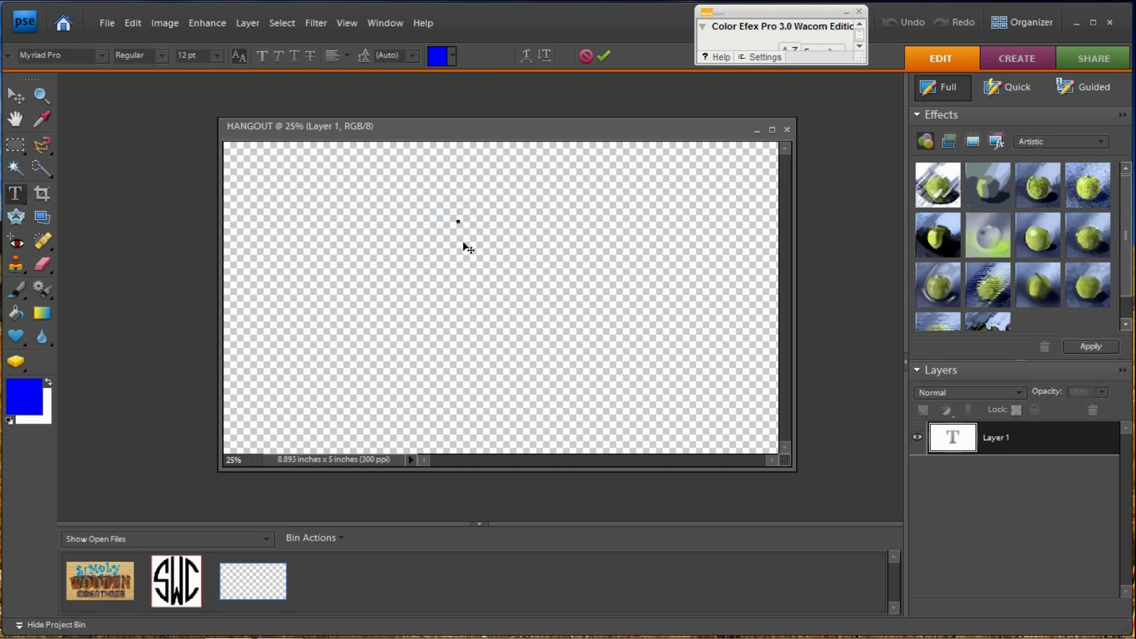
Set the font to Cooper Black, type the name, and commit the text
left_click(102, 56)
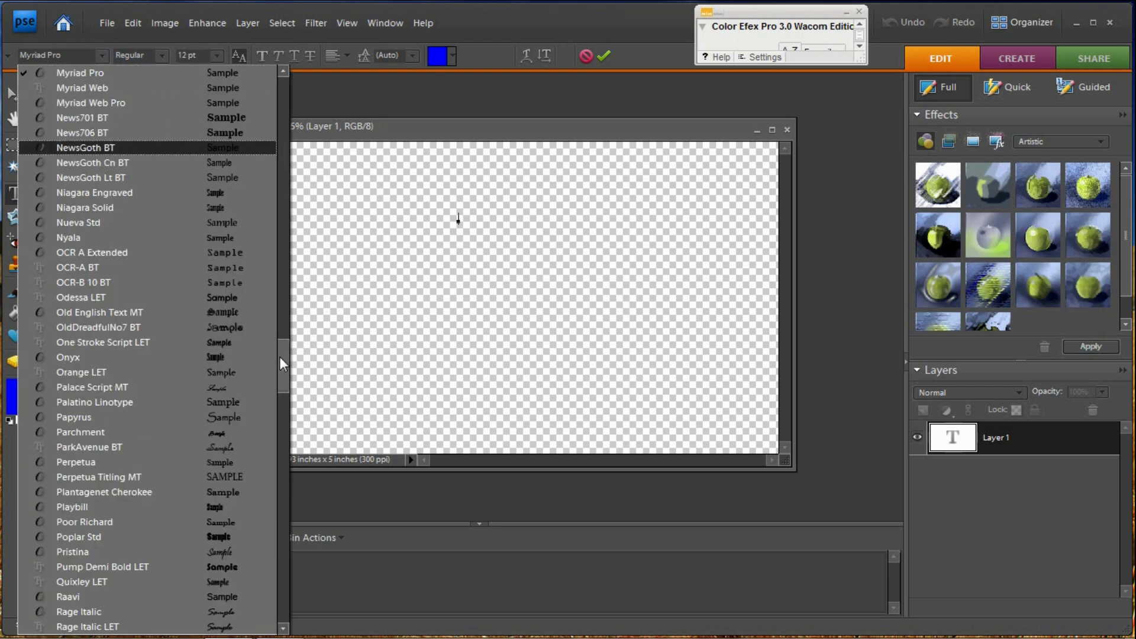
left_click_drag(280, 358, 290, 110)
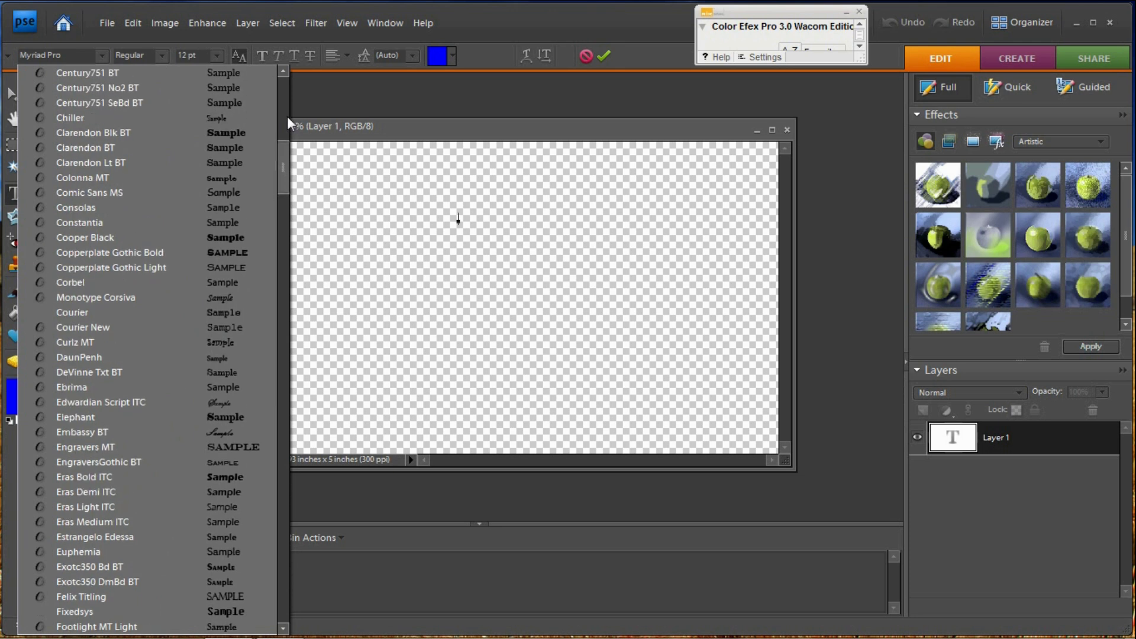
left_click(92, 239)
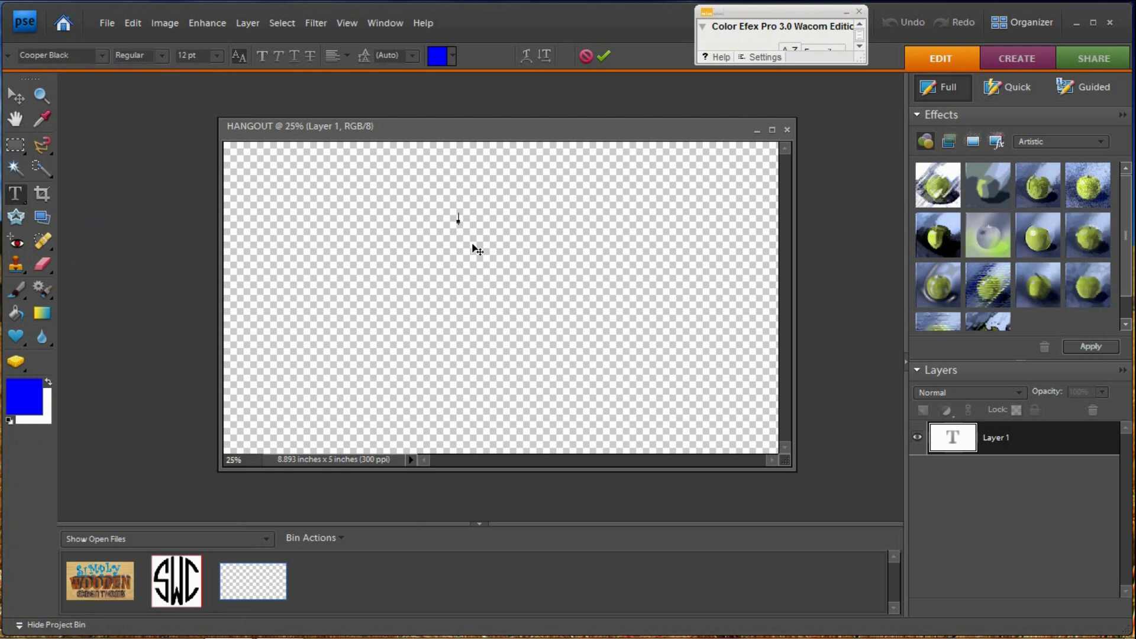
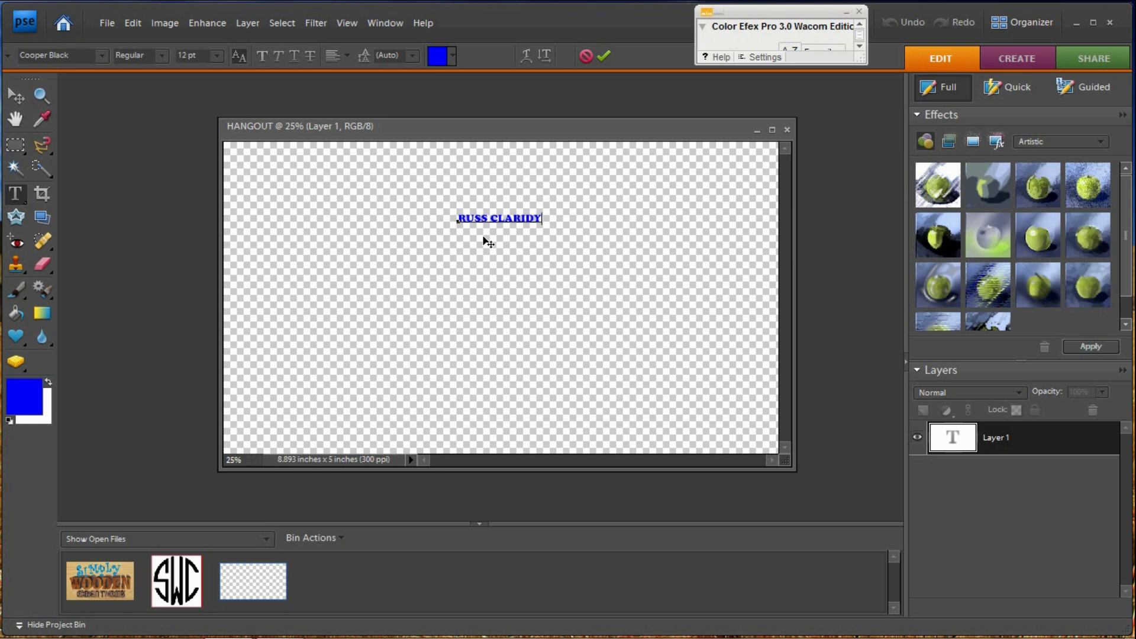
left_click(16, 94)
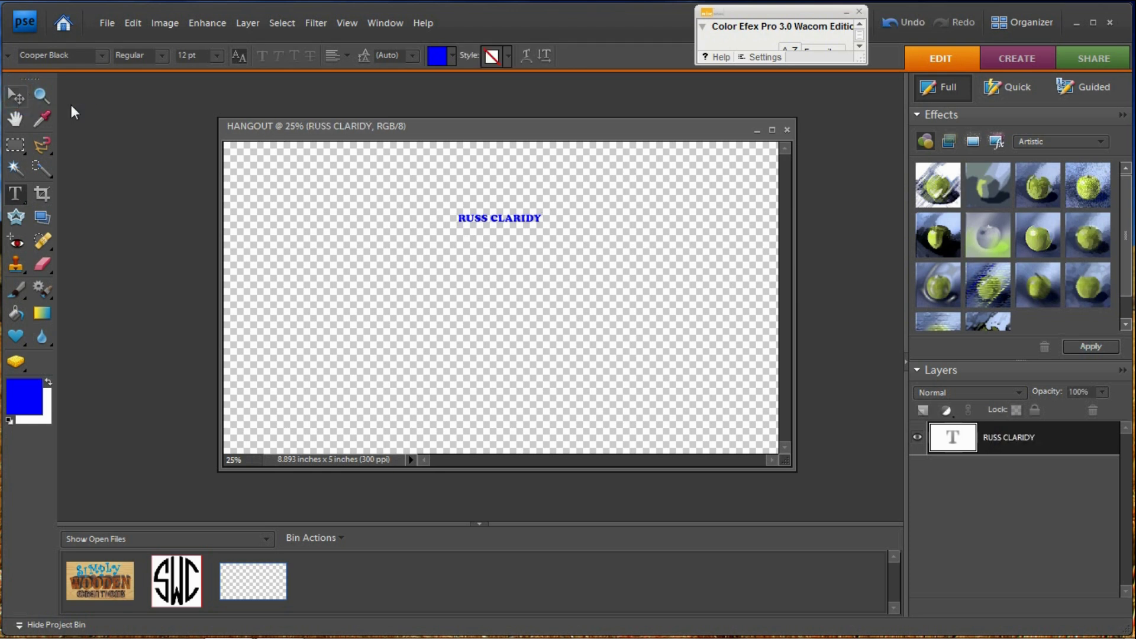
left_click(18, 94)
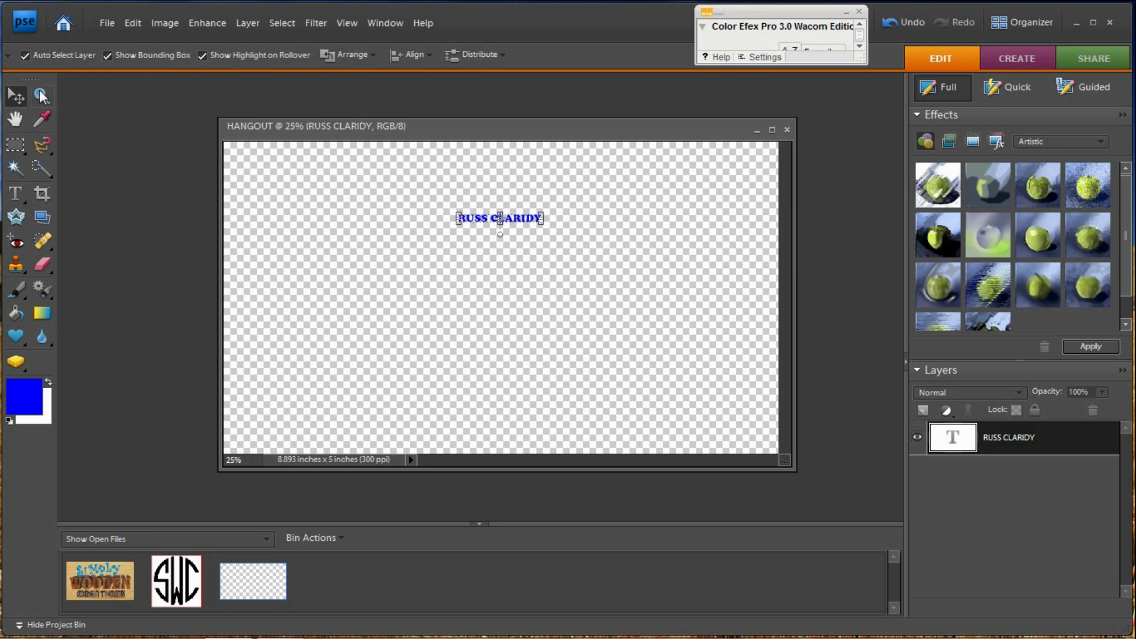
Zoom in on the name text and scale it up by a corner handle
left_click(40, 94)
left_click(483, 216)
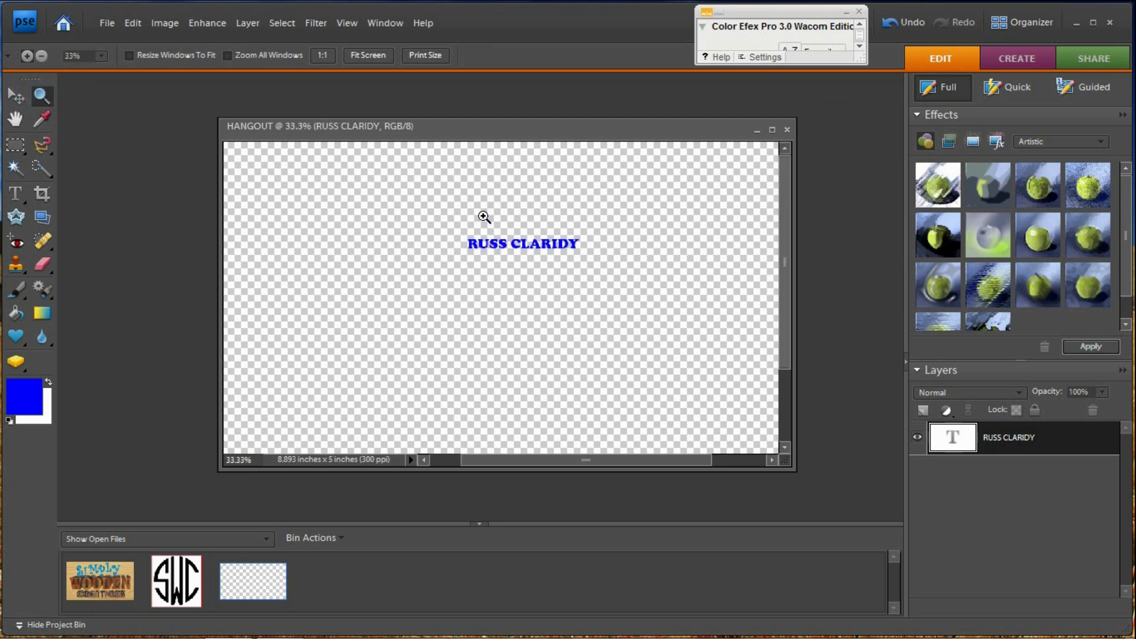
left_click(502, 247)
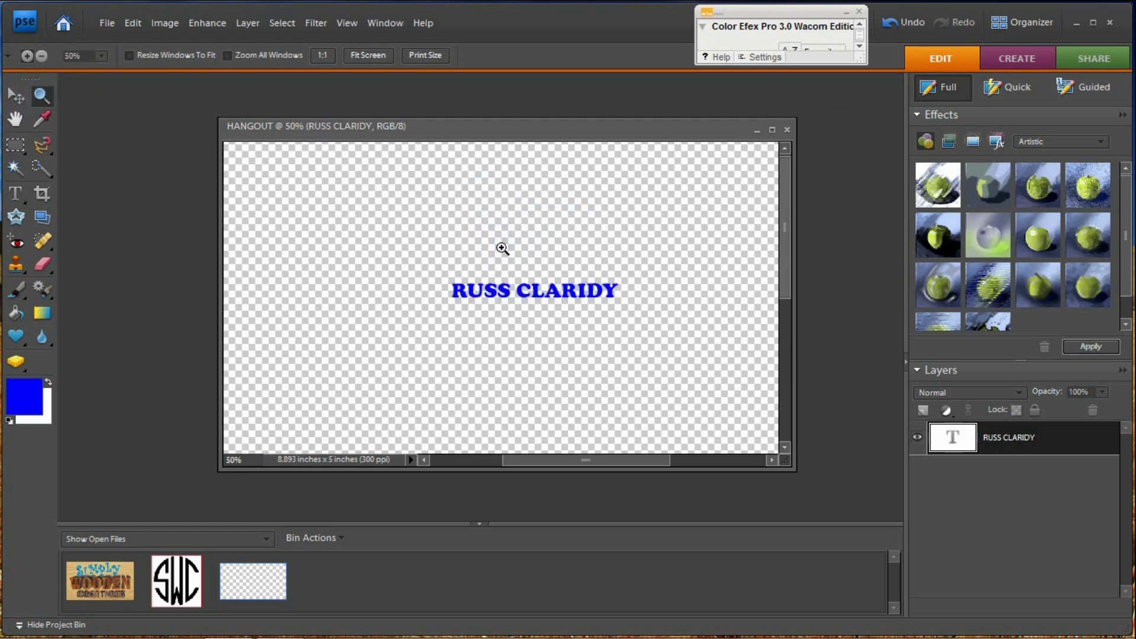
left_click(18, 93)
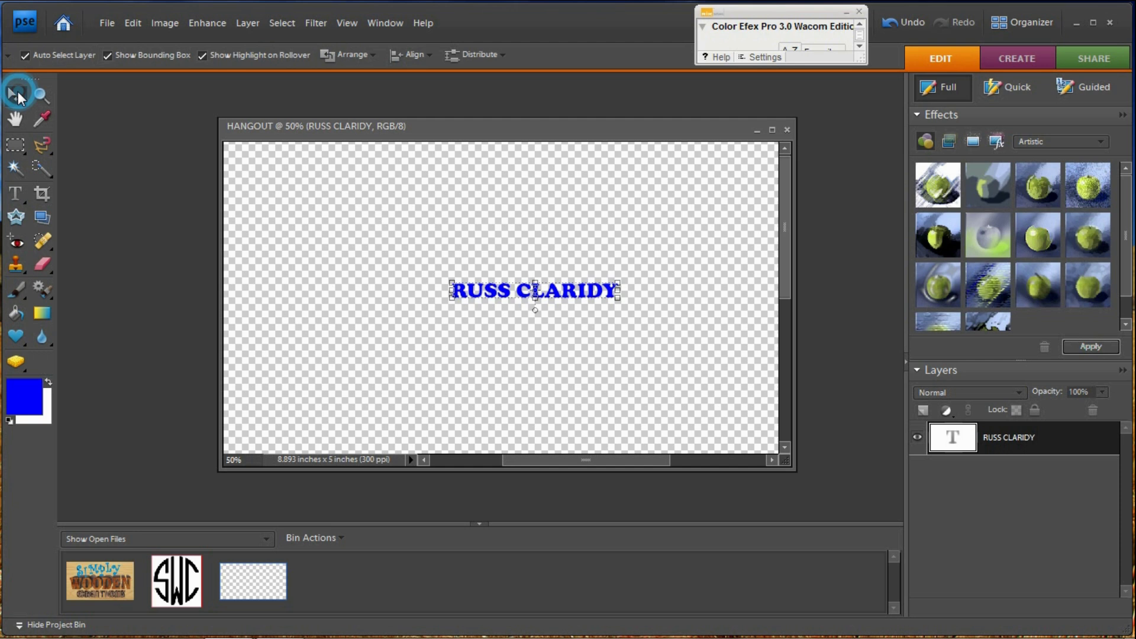
left_click_drag(446, 277, 355, 186)
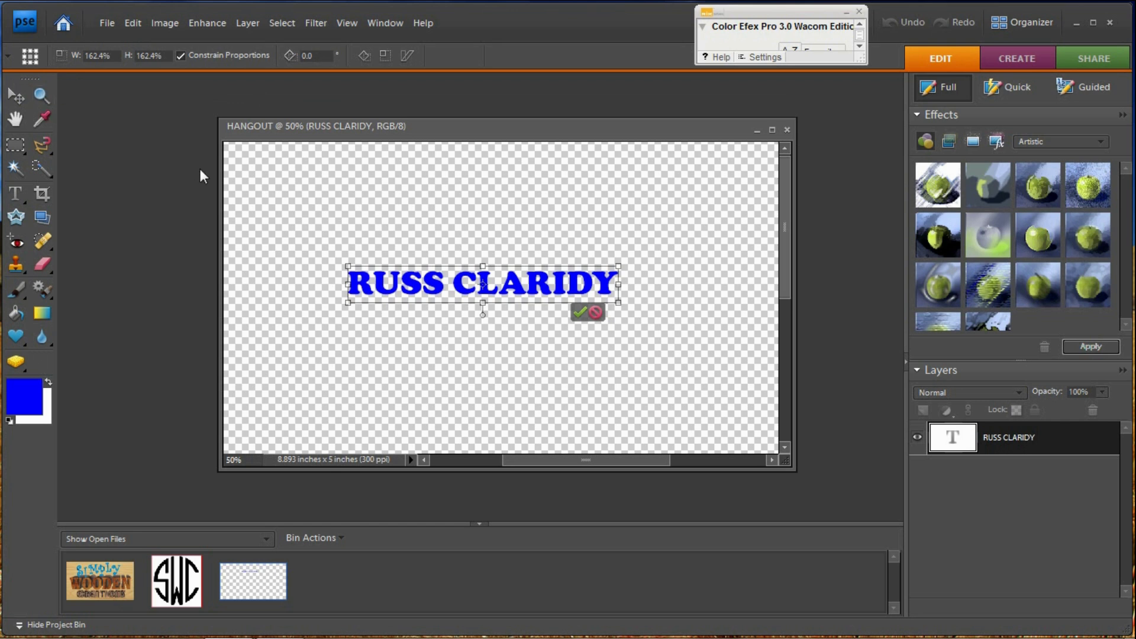
Fit the banner on screen, enlarge the text to 172.7%, and commit it at top centre
left_click(44, 93)
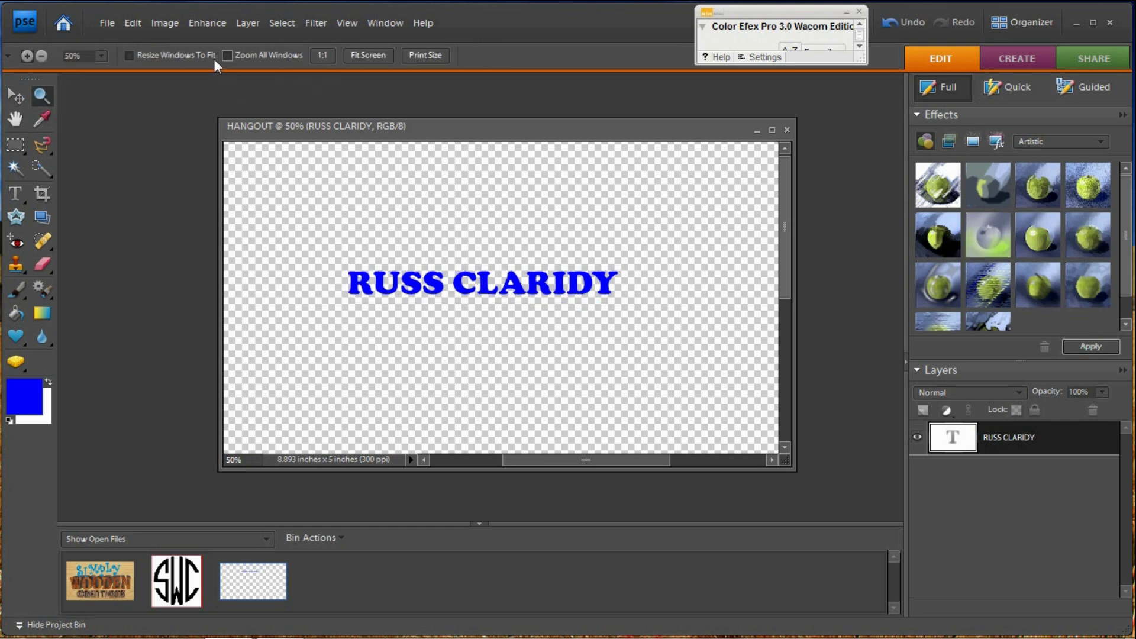
left_click(359, 56)
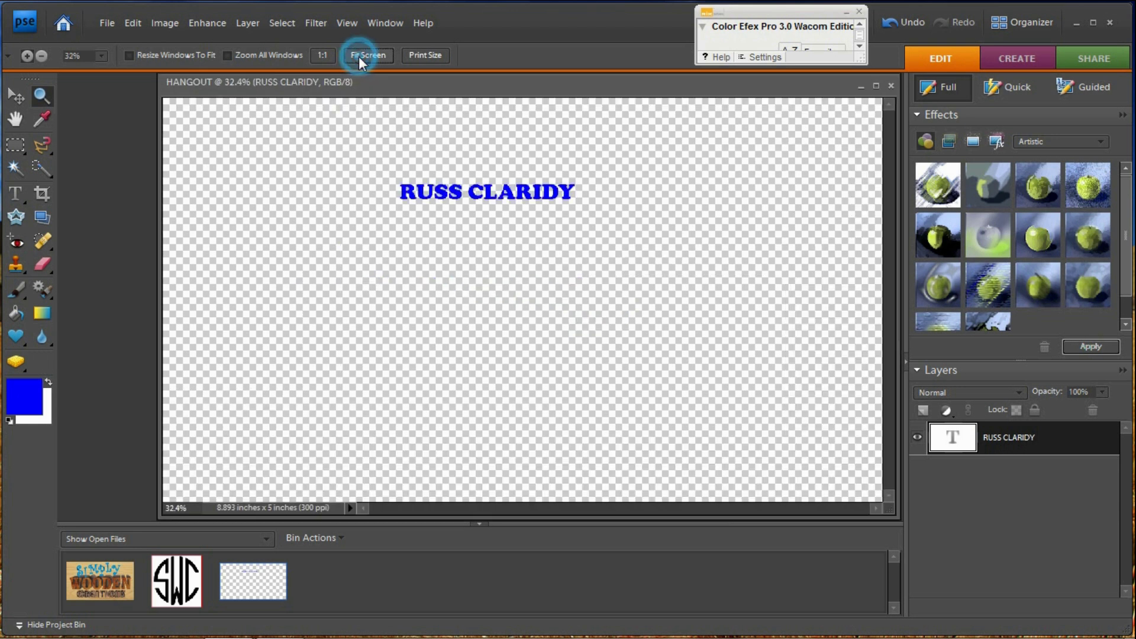
left_click(16, 96)
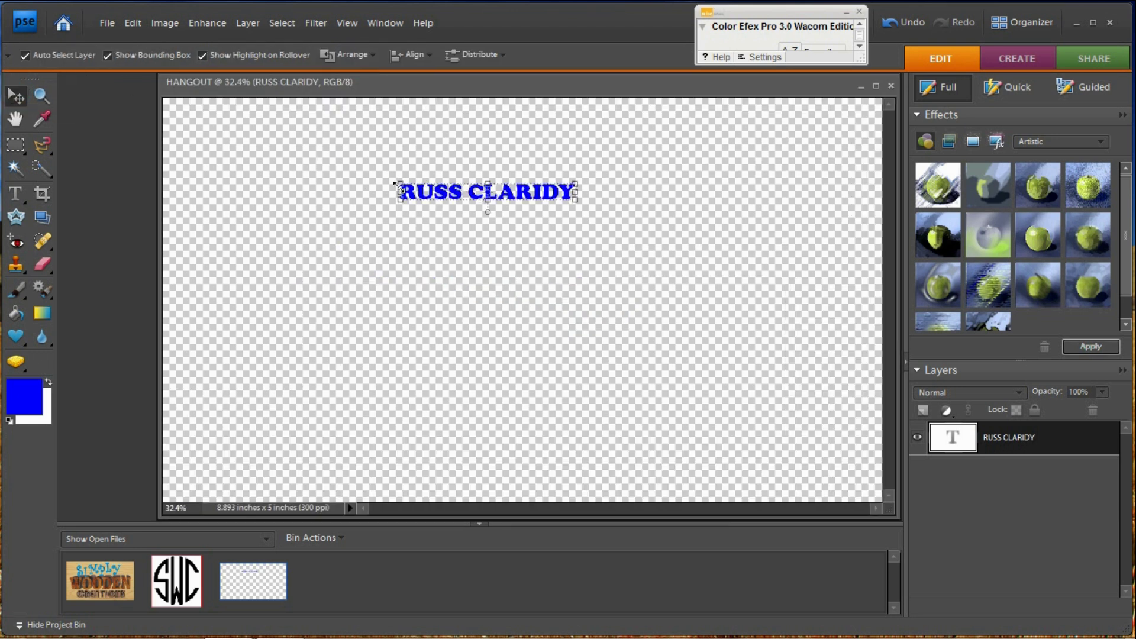
left_click_drag(394, 180, 274, 123)
left_click_drag(501, 196, 604, 155)
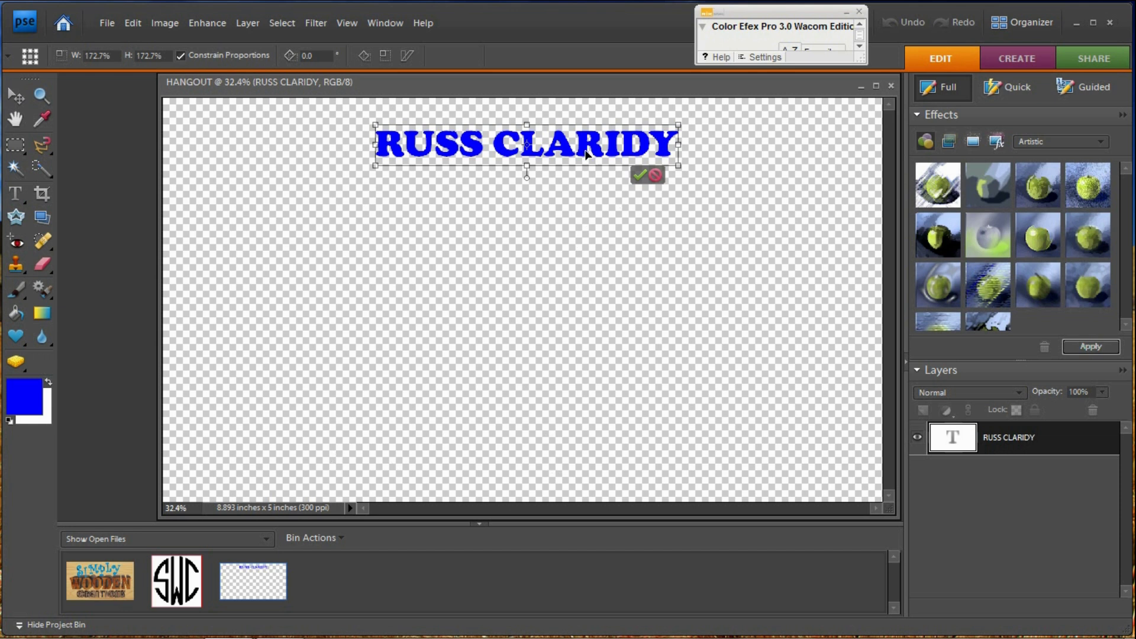
left_click_drag(585, 155, 591, 150)
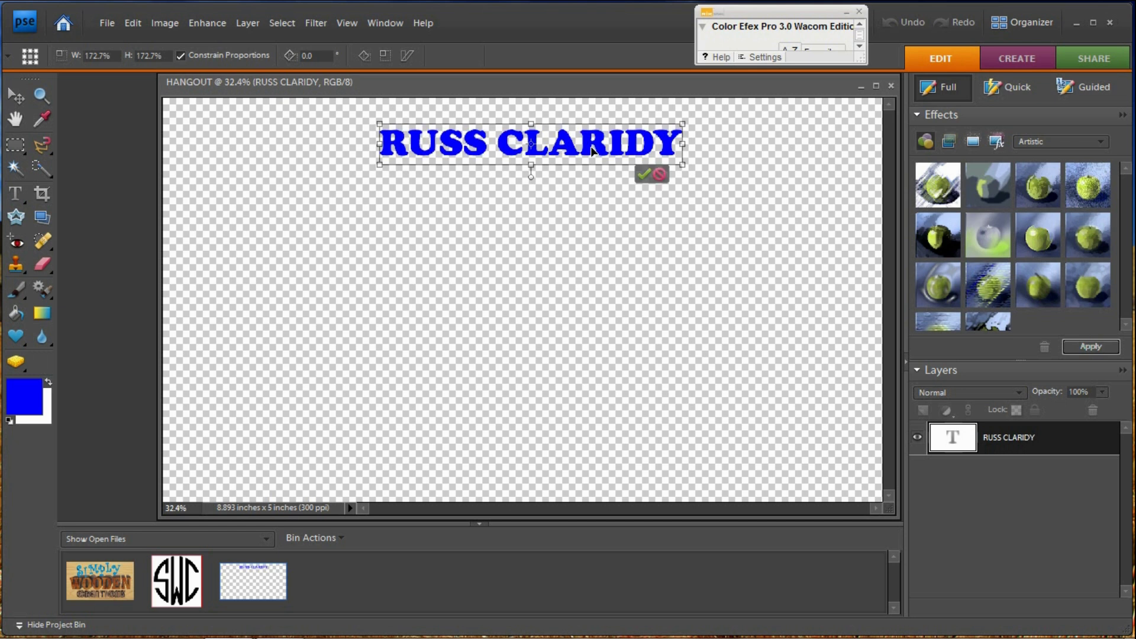
left_click(643, 177)
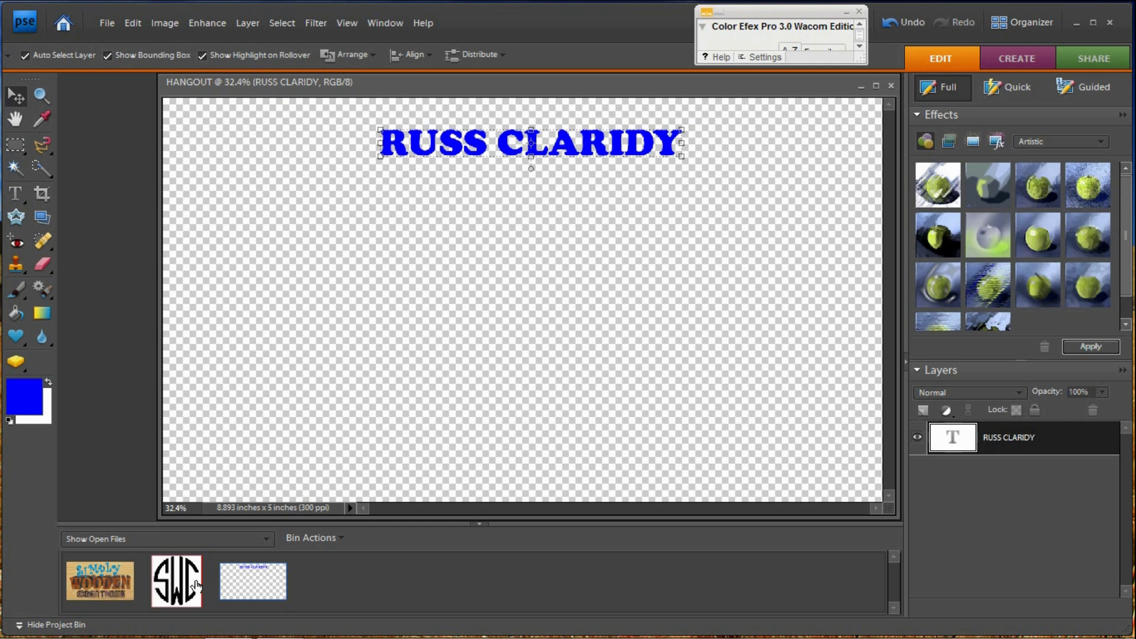
Open the swc LOGO image from the Desktop
left_click(107, 24)
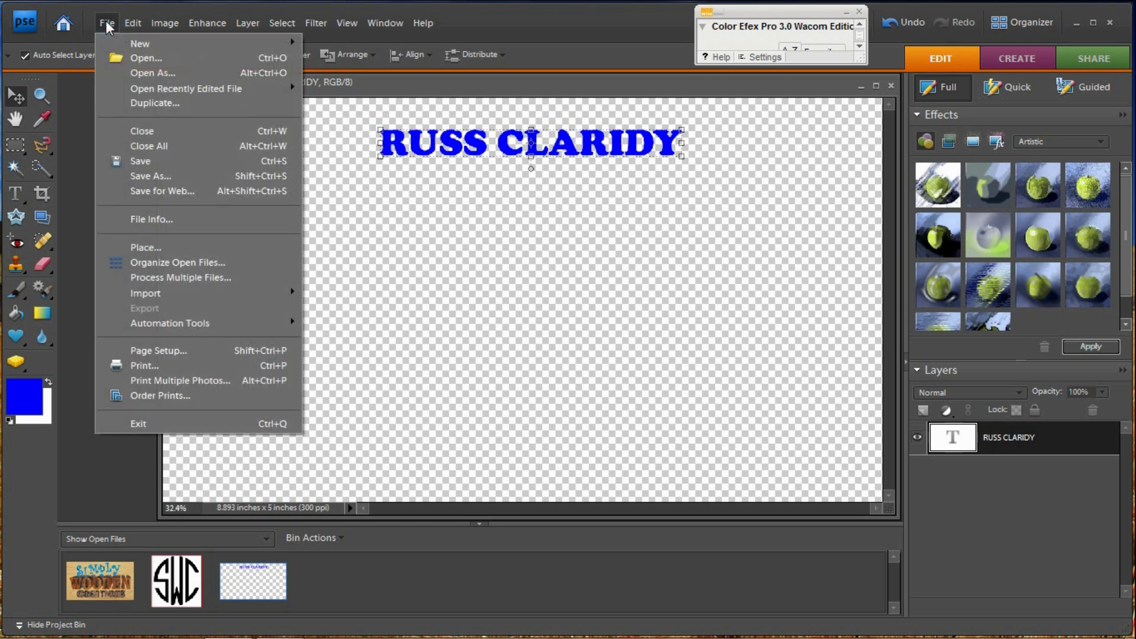
left_click(139, 57)
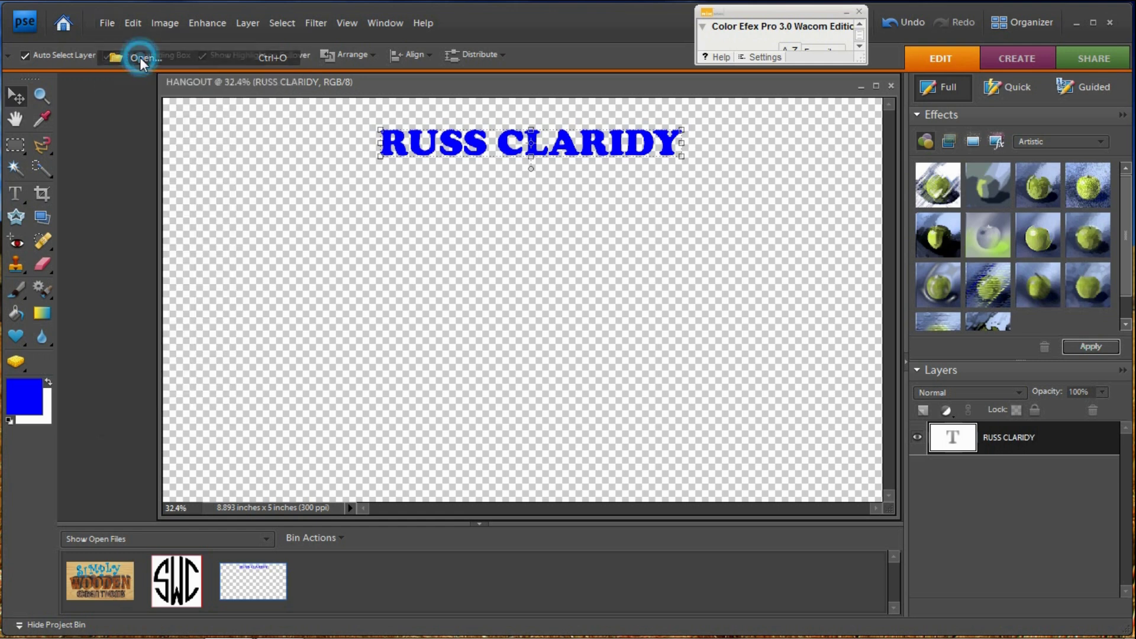
left_click_drag(748, 204, 744, 349)
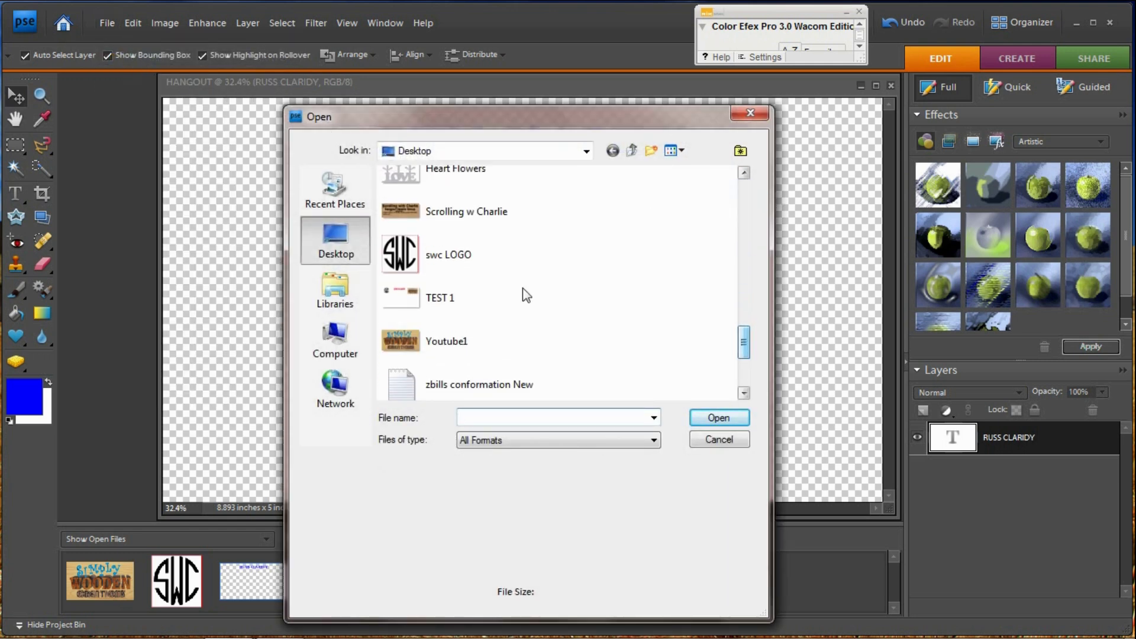
left_click(417, 260)
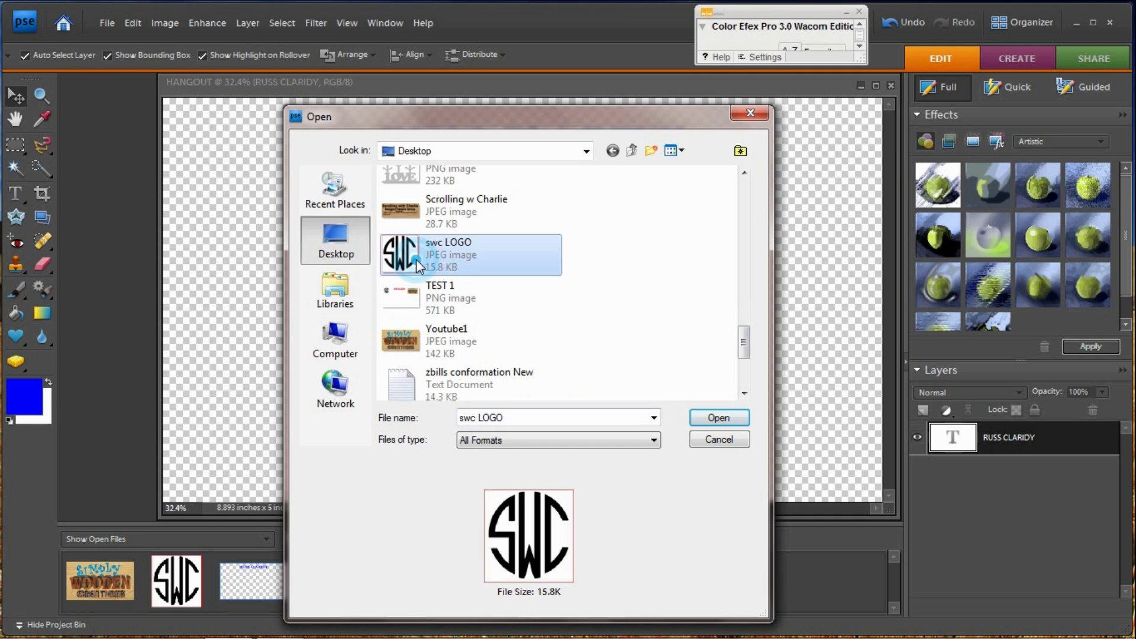
left_click(716, 418)
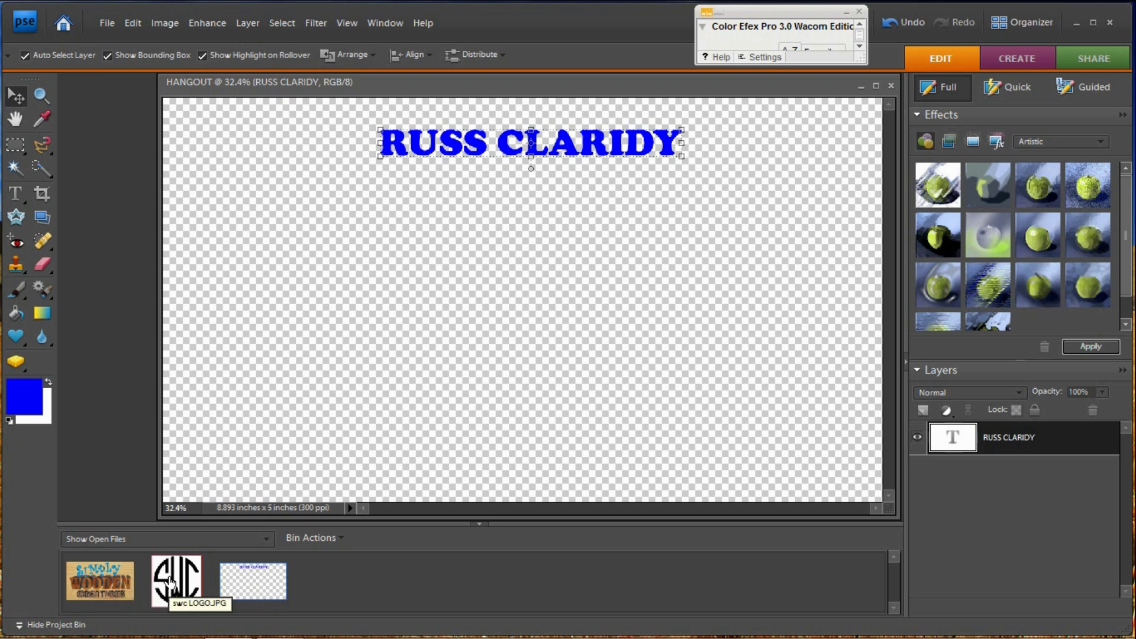
Select all of the swc LOGO image and copy it
left_click(170, 583)
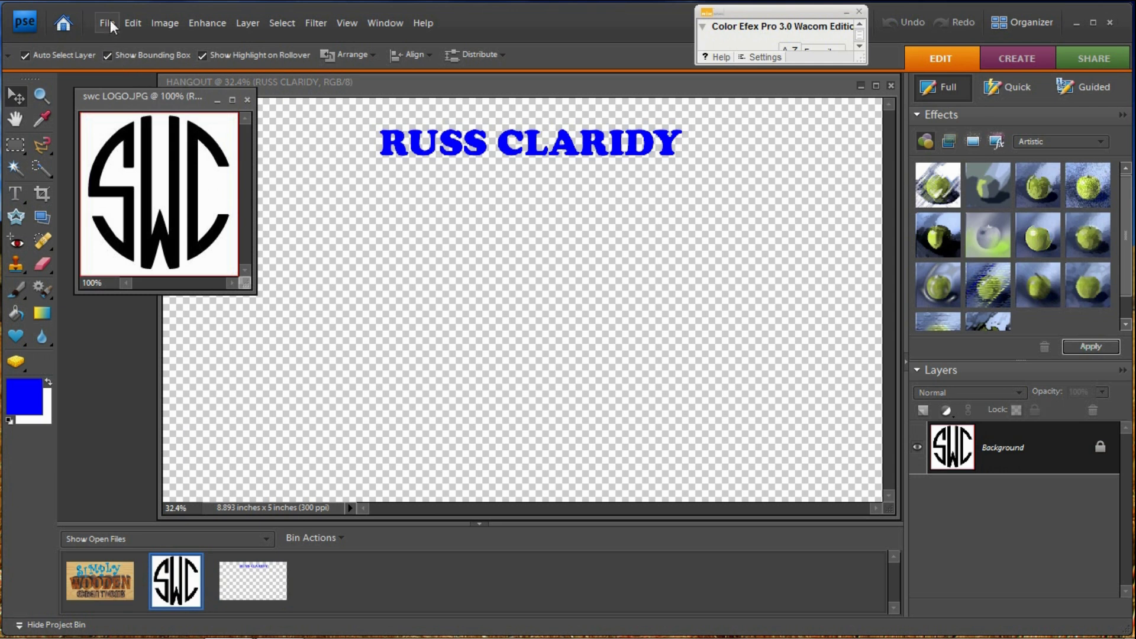
left_click(287, 25)
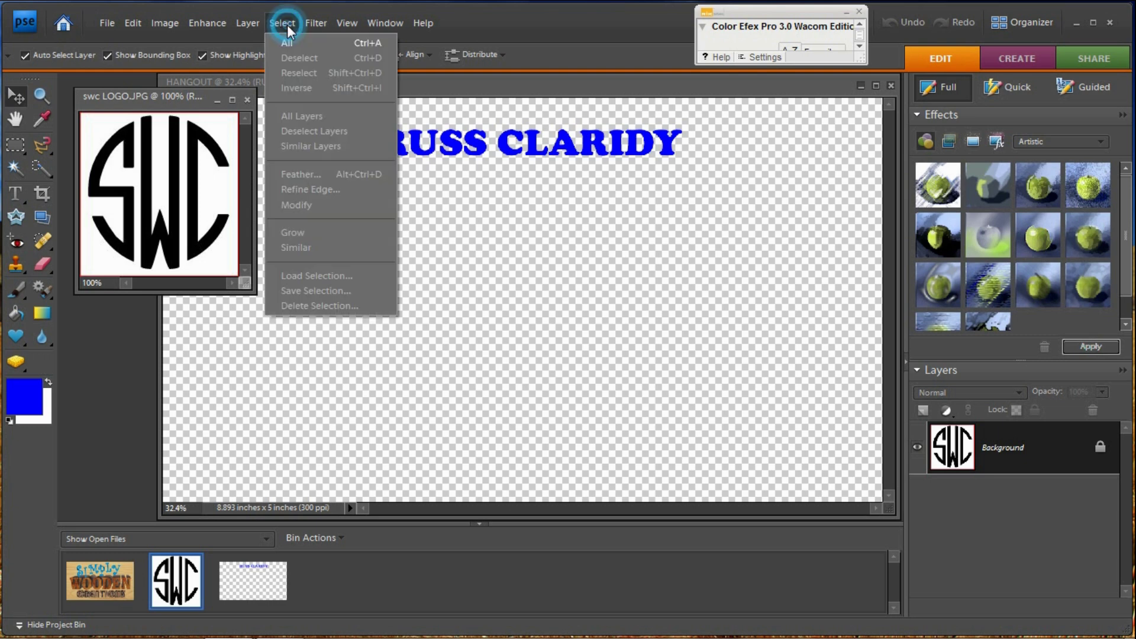
left_click(286, 42)
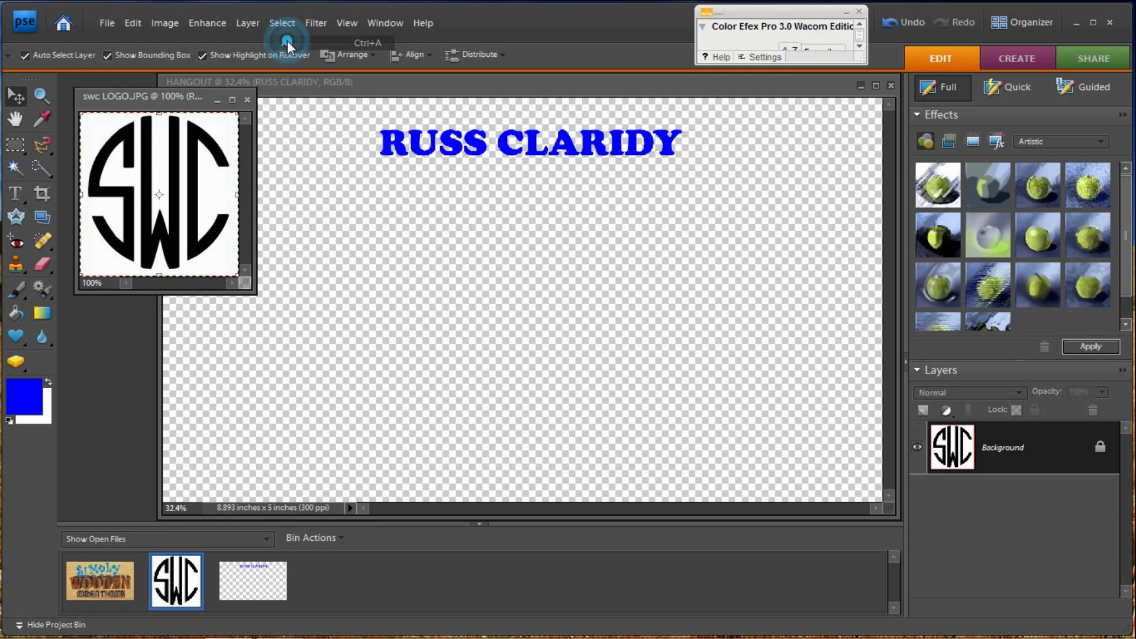
left_click(131, 23)
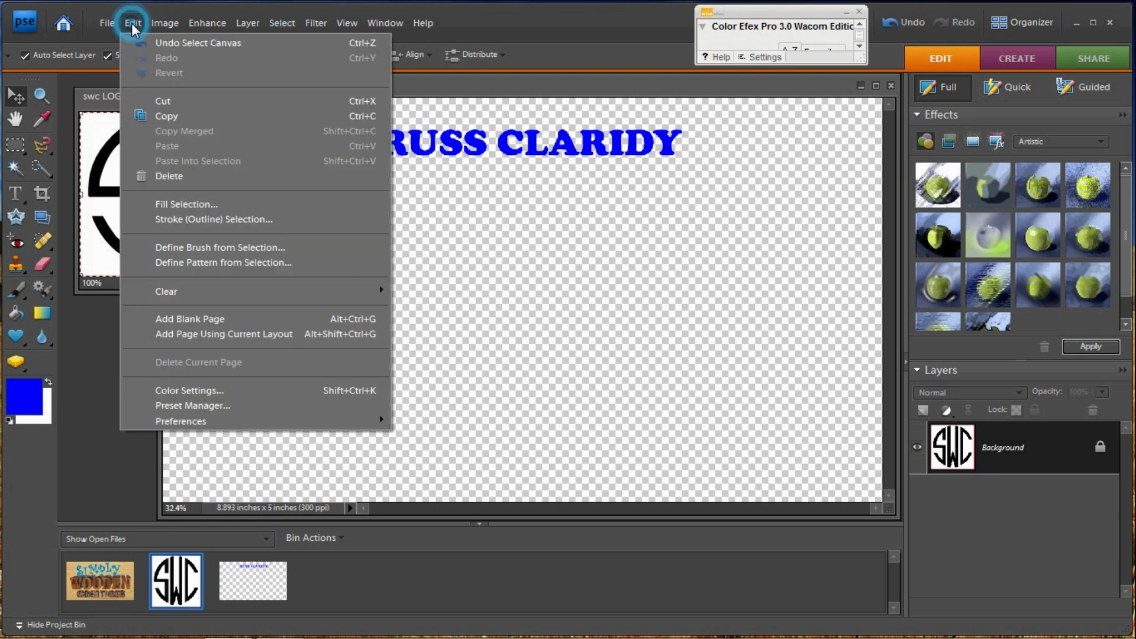
left_click(171, 116)
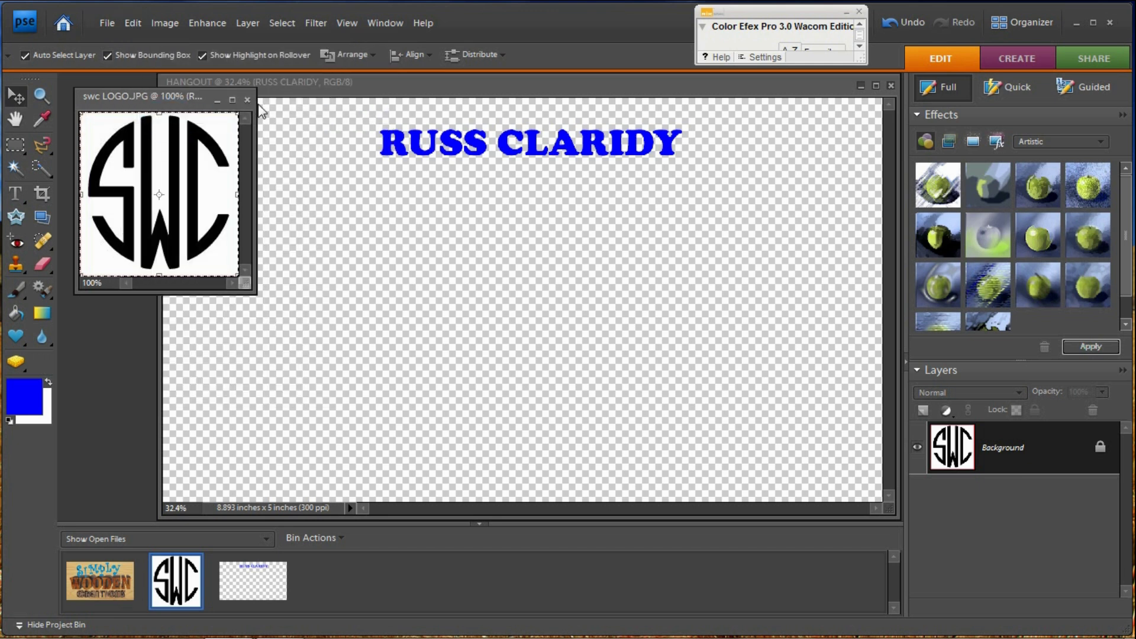
Drop the monogram into HANGOUT's upper left, enlarged to 181.5%, and commit
left_click(217, 100)
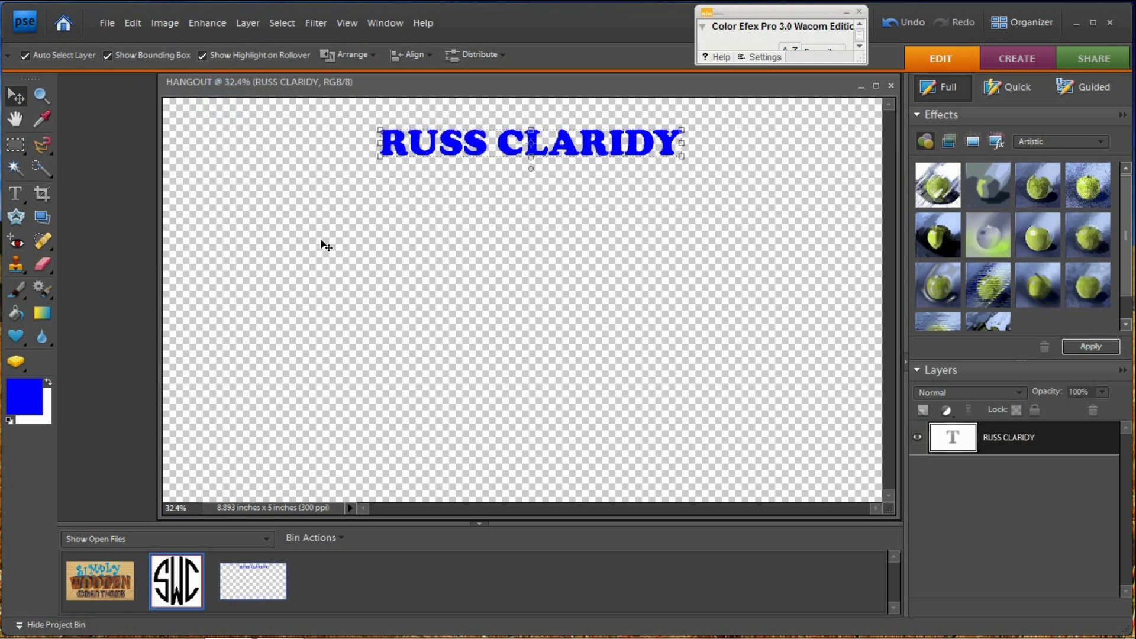
left_click_drag(326, 246, 325, 246)
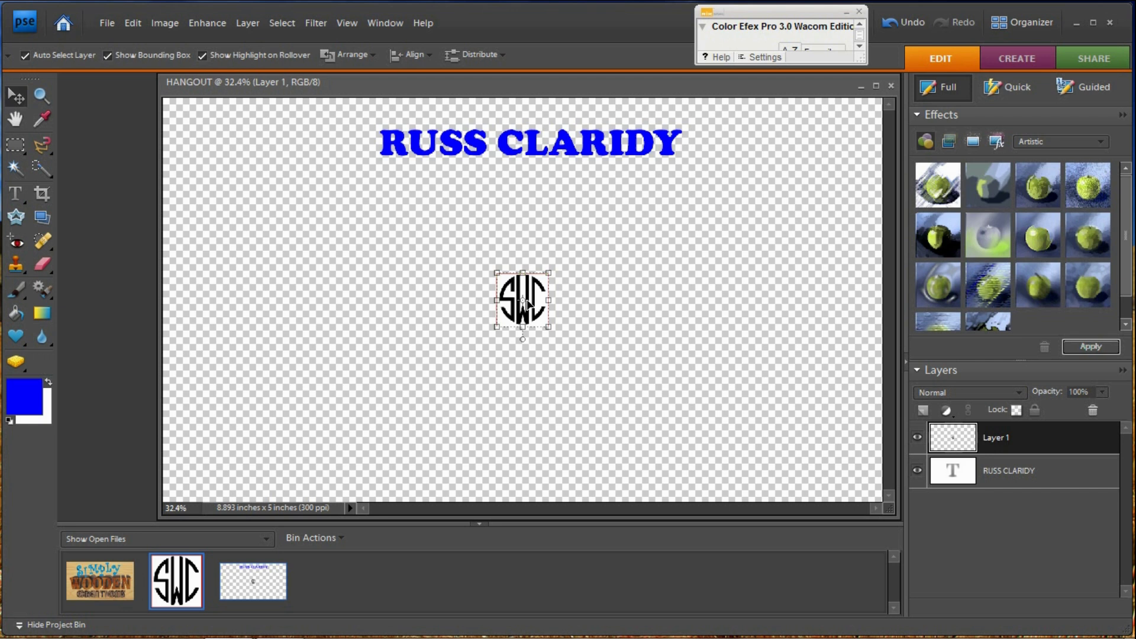
left_click_drag(533, 299, 292, 146)
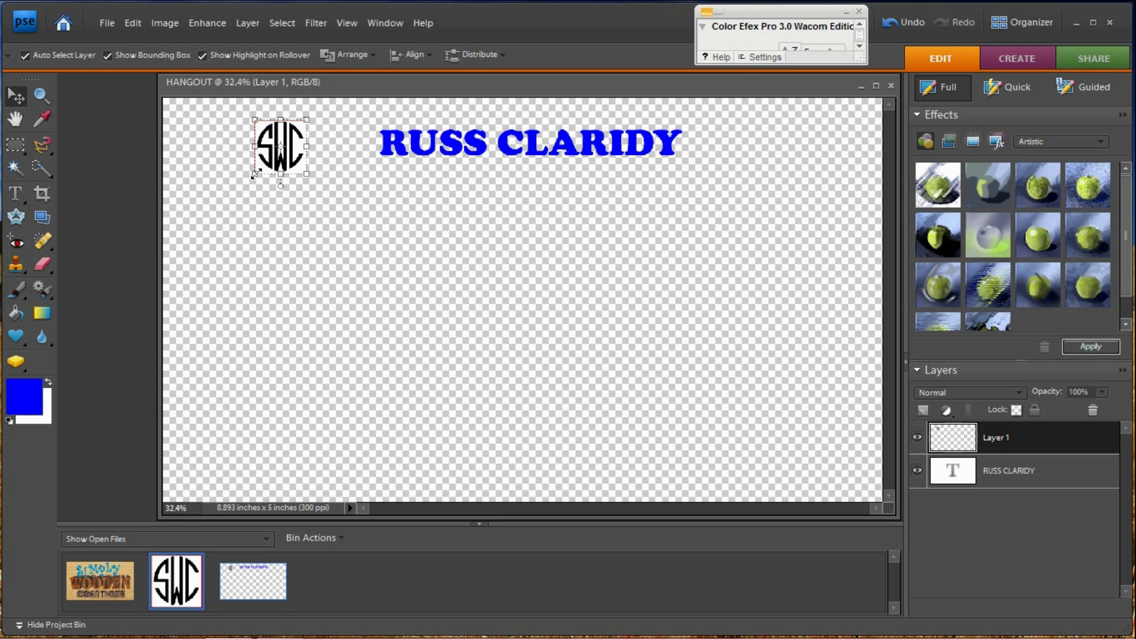
left_click_drag(255, 173, 209, 212)
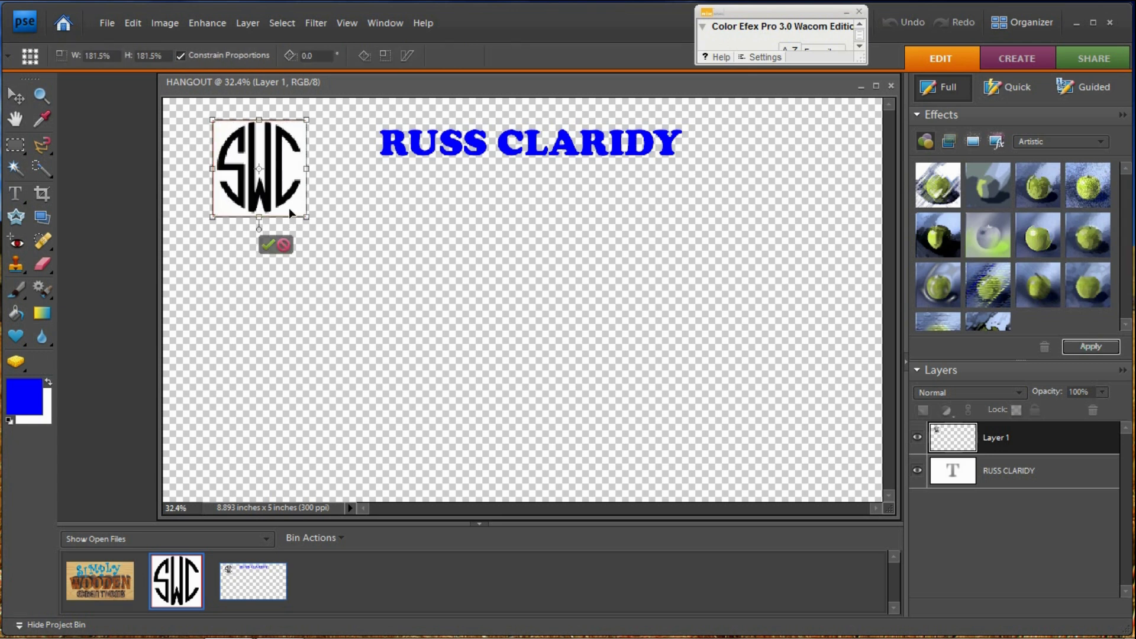
left_click(268, 248)
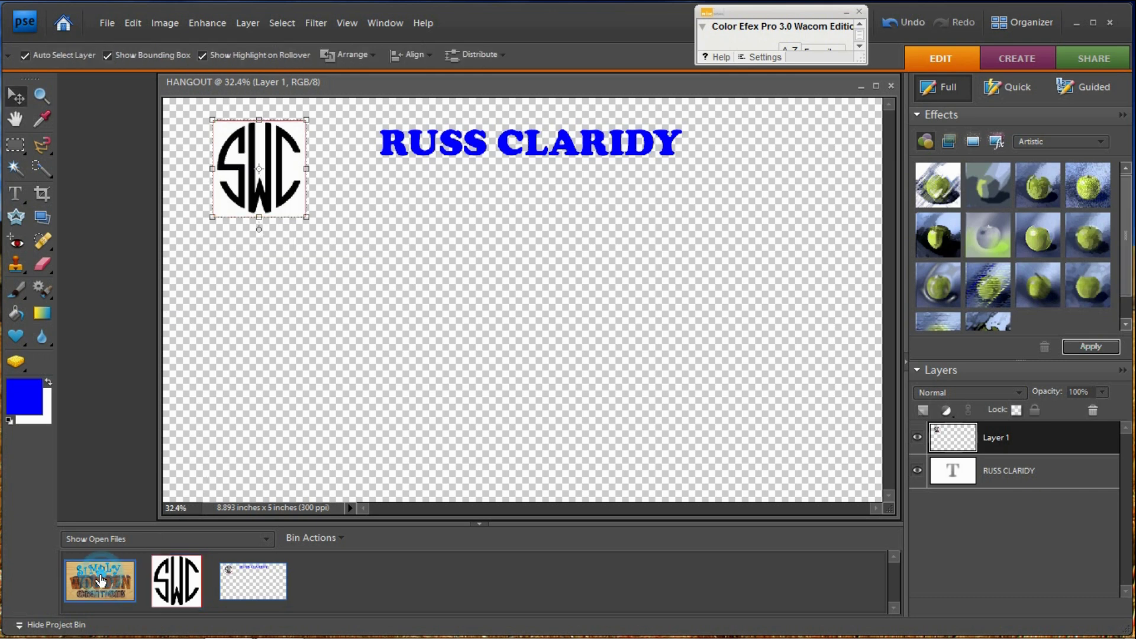
Bring up the Simply Wooden Creations image and select all of it
left_click(100, 580)
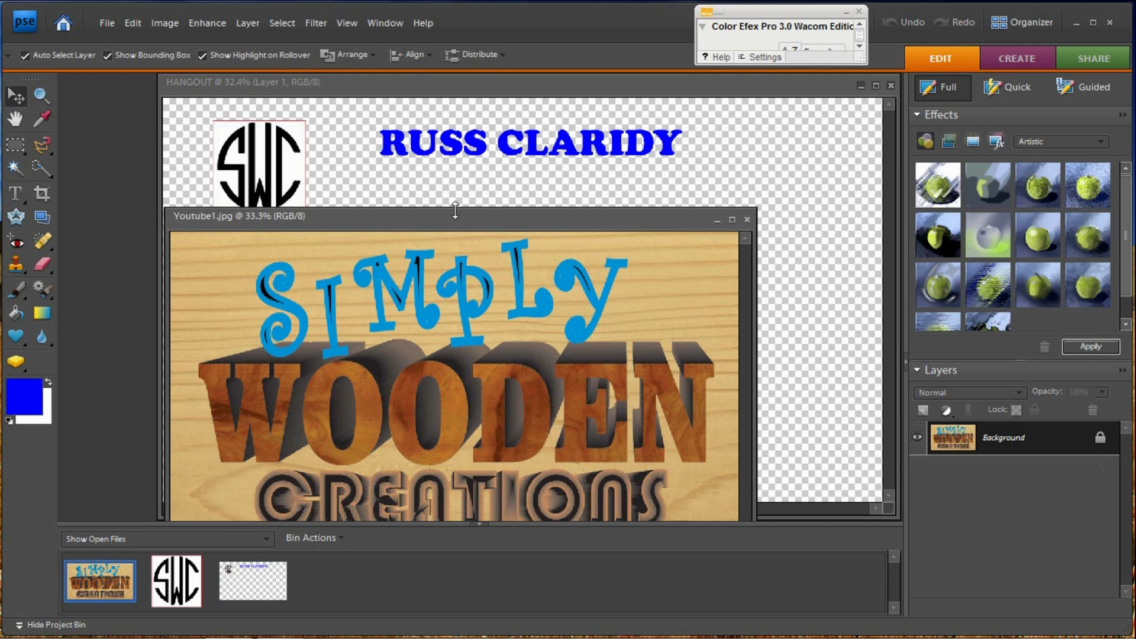
left_click_drag(452, 214, 454, 141)
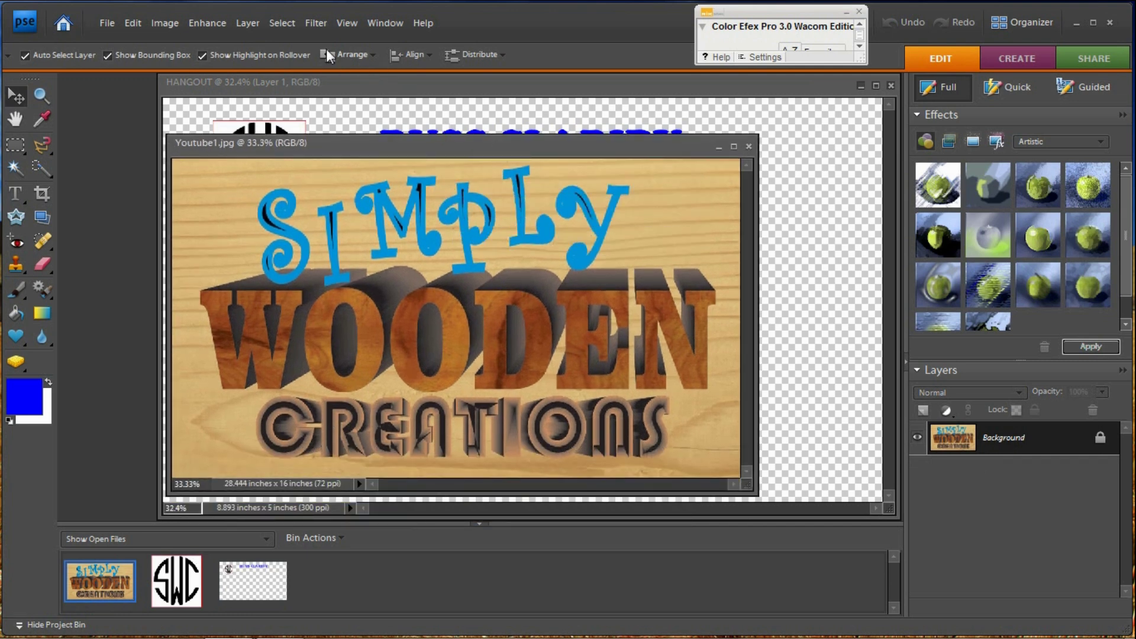
left_click(279, 22)
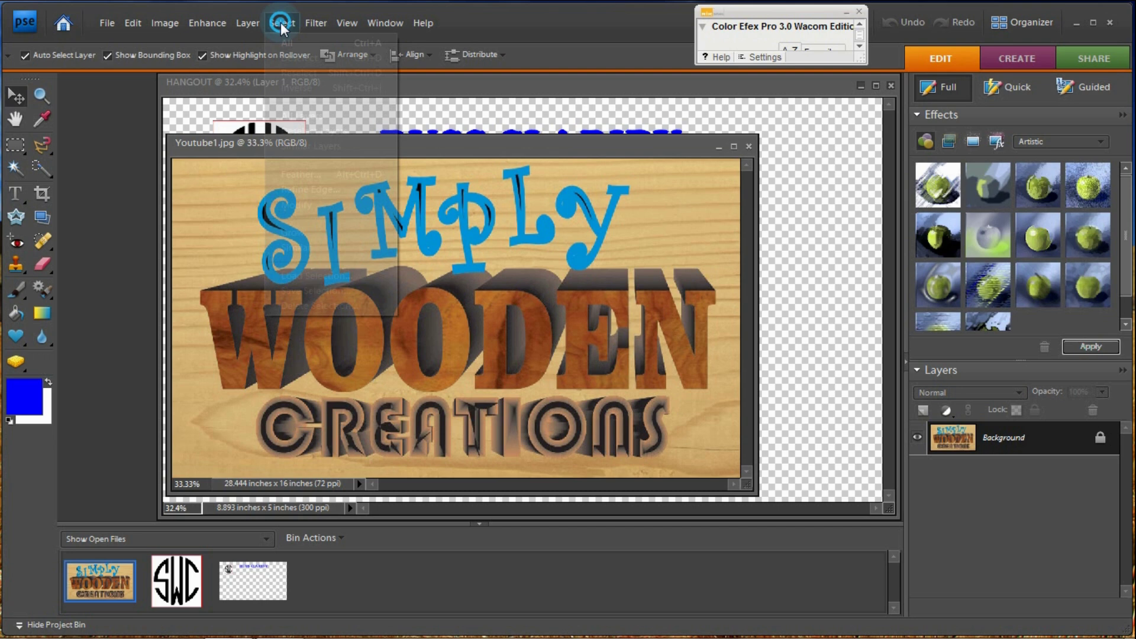
left_click(288, 44)
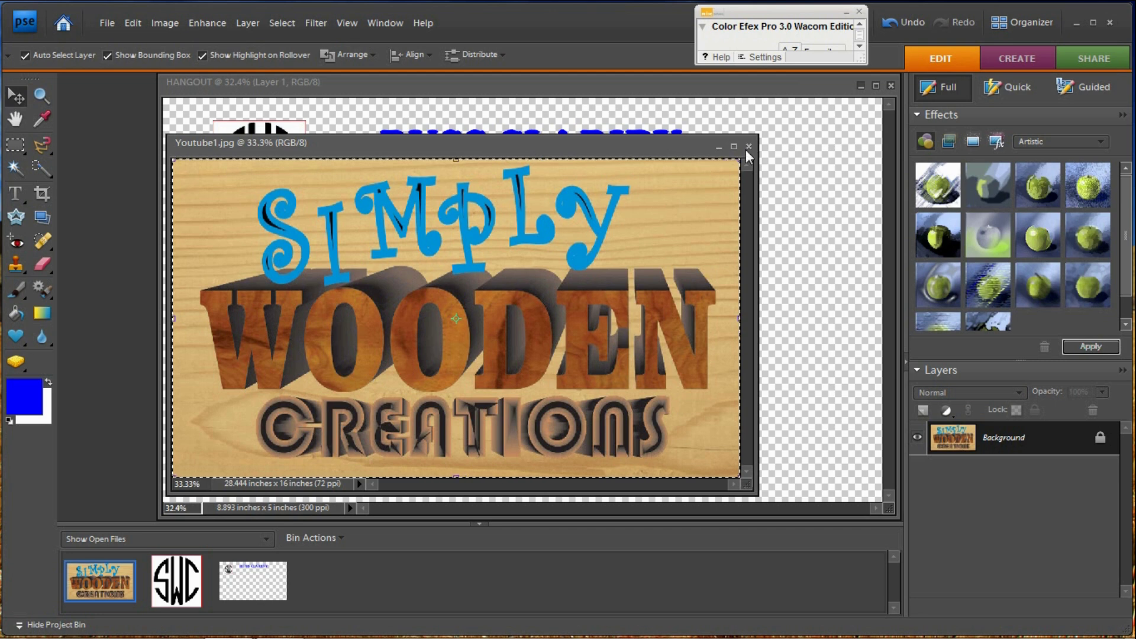
Paste the logo into HANGOUT, shrink it to 28.5% at upper right, and commit
left_click(719, 146)
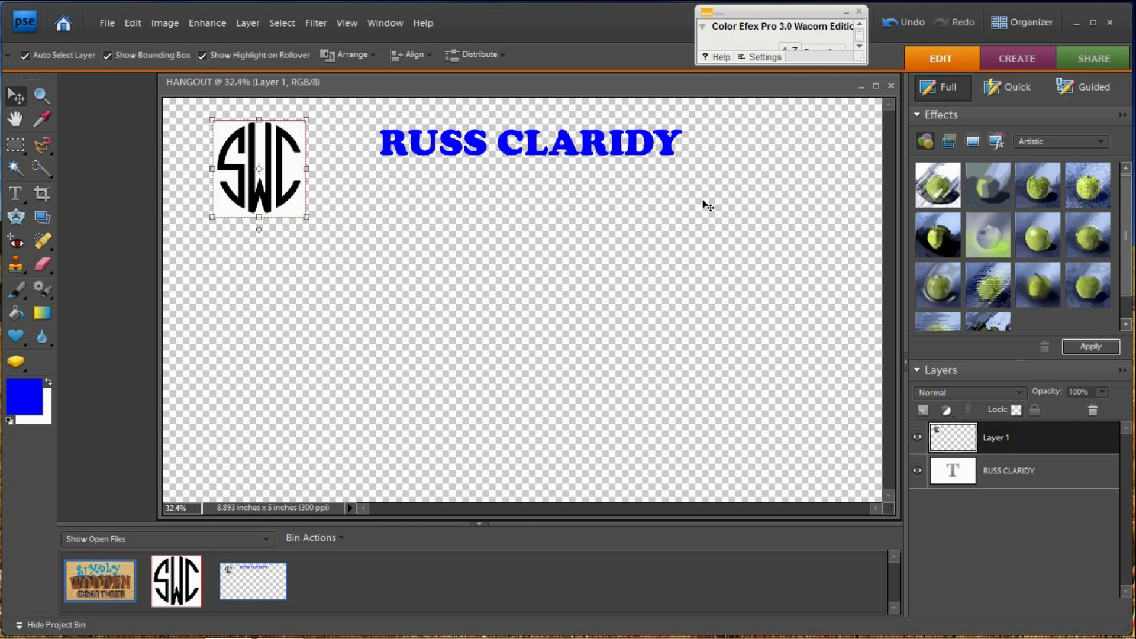
key("ctrl+v")
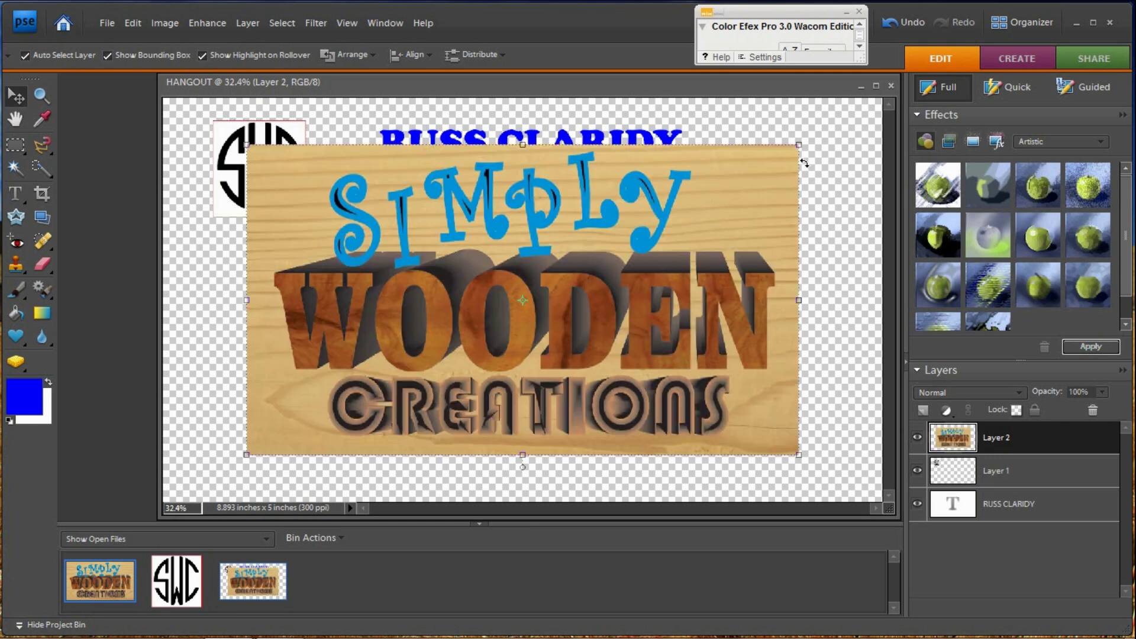
left_click_drag(798, 143, 828, 145)
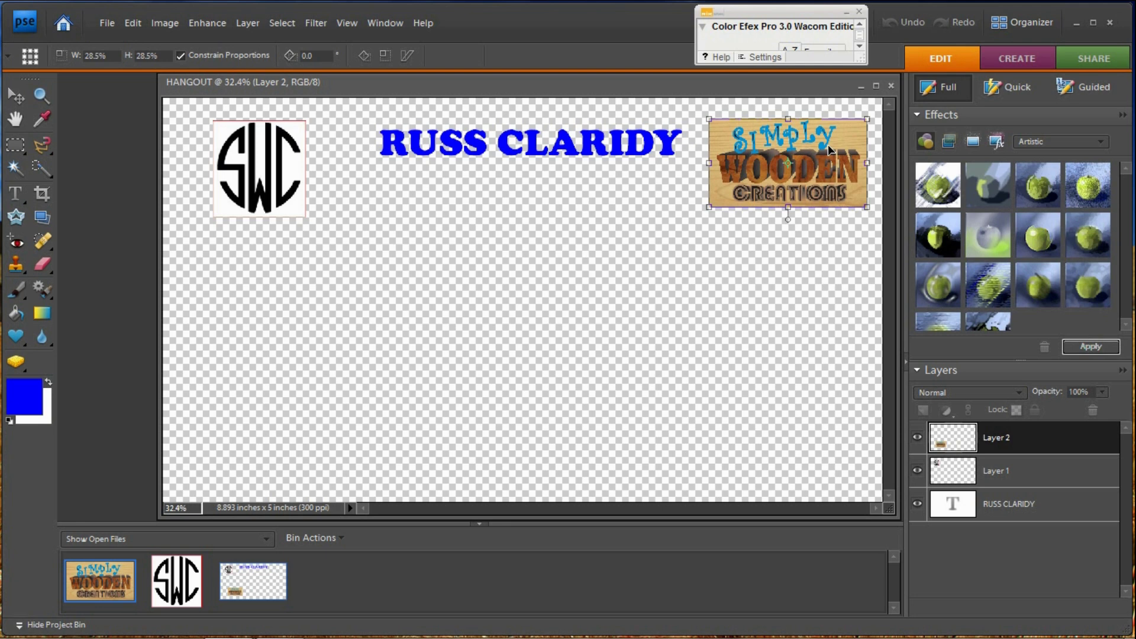
left_click(826, 217)
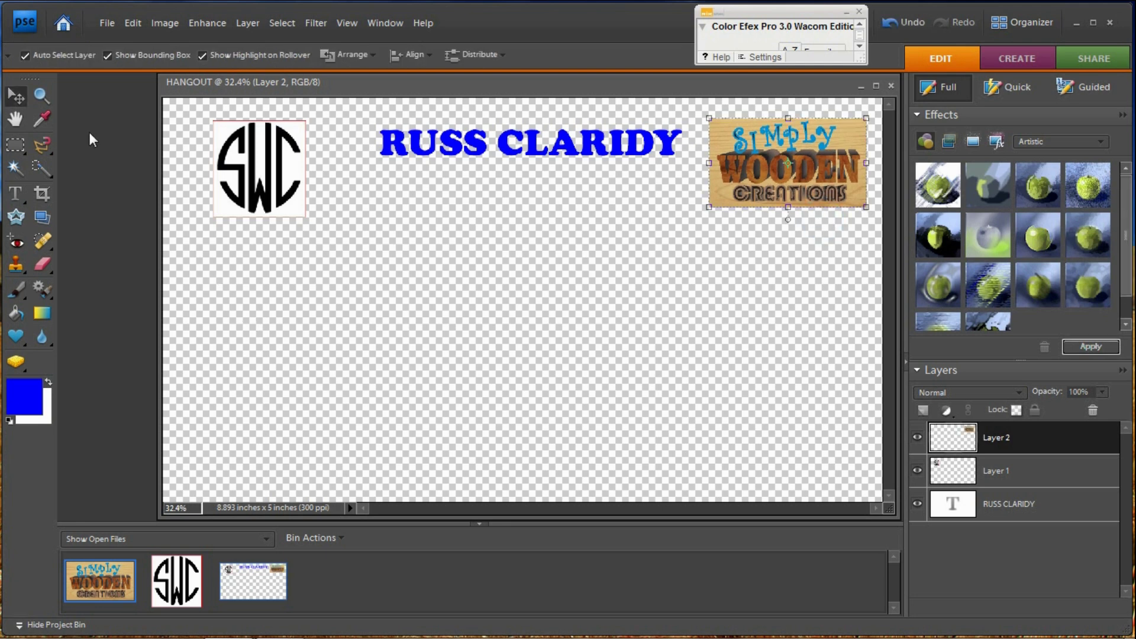
Save the banner to the Desktop as HANGOUT1.png with Interlace None
left_click(107, 23)
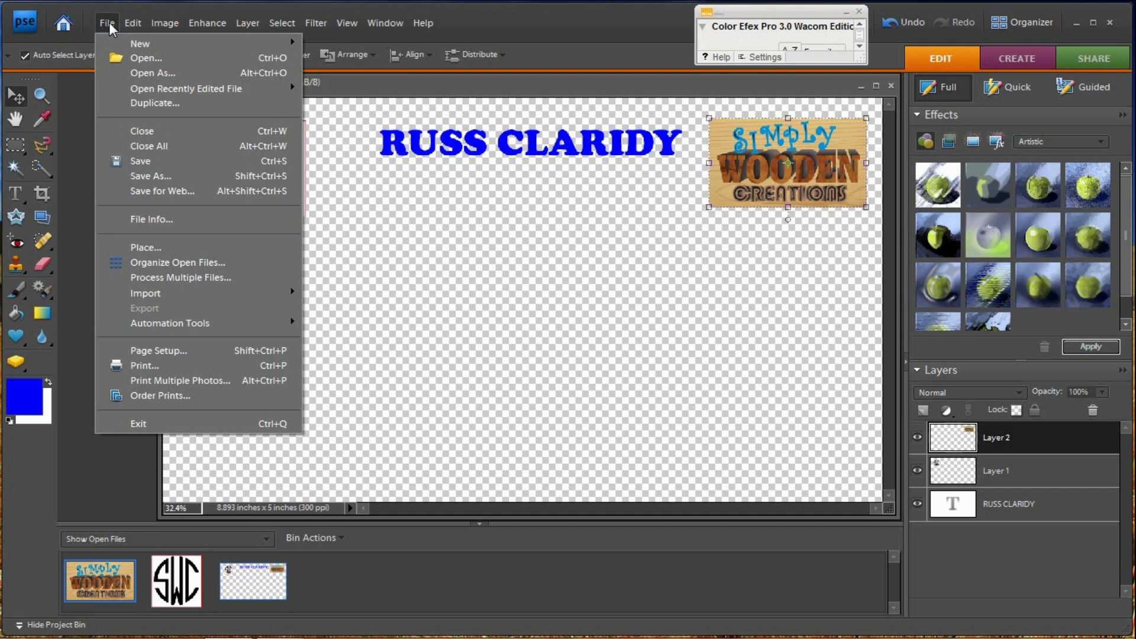
left_click(147, 162)
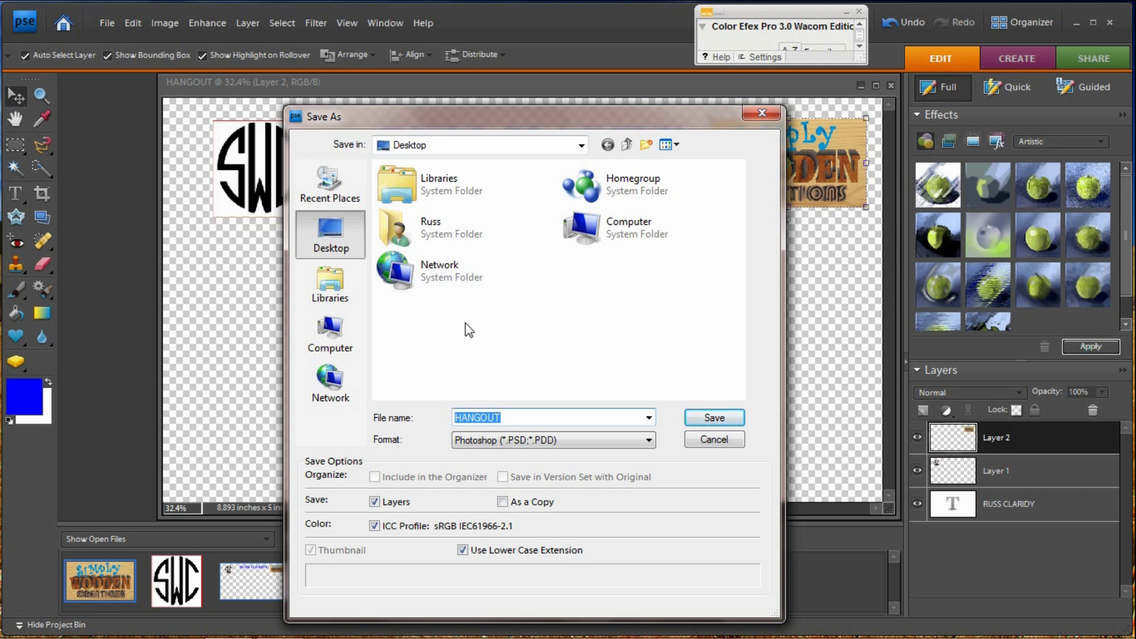
left_click(514, 417)
left_click(649, 443)
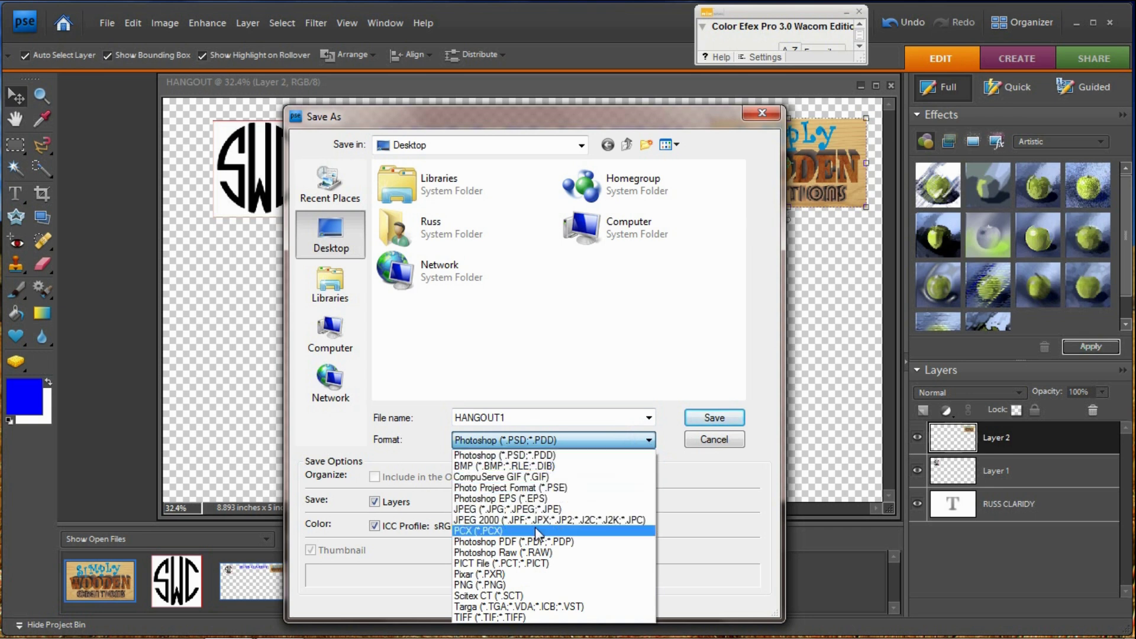
left_click(499, 584)
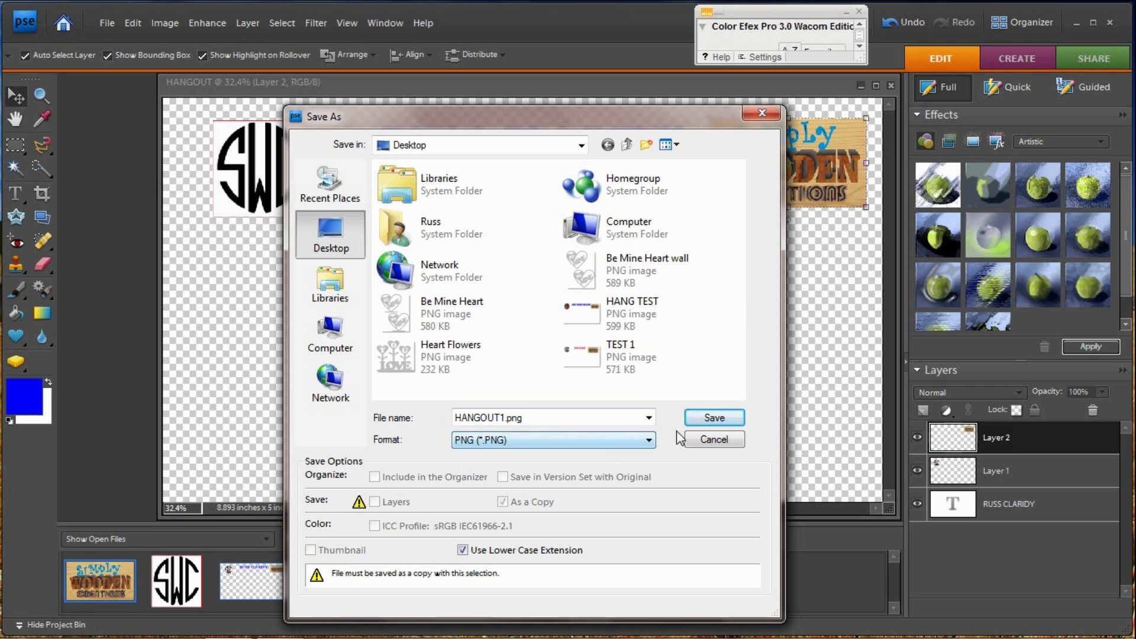
left_click(717, 418)
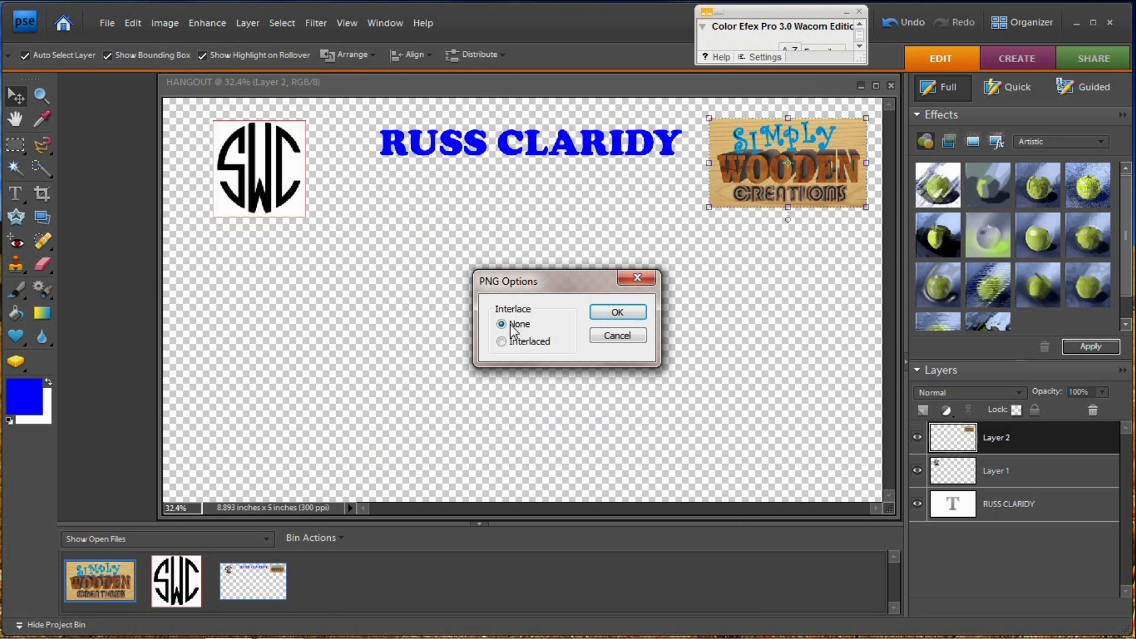
left_click(618, 312)
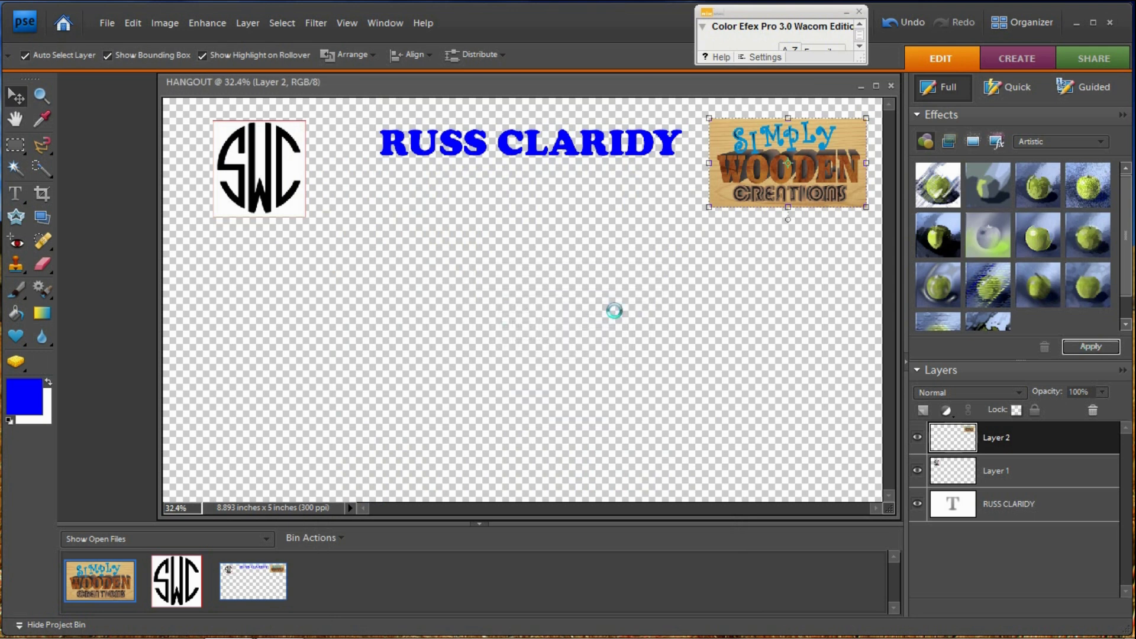